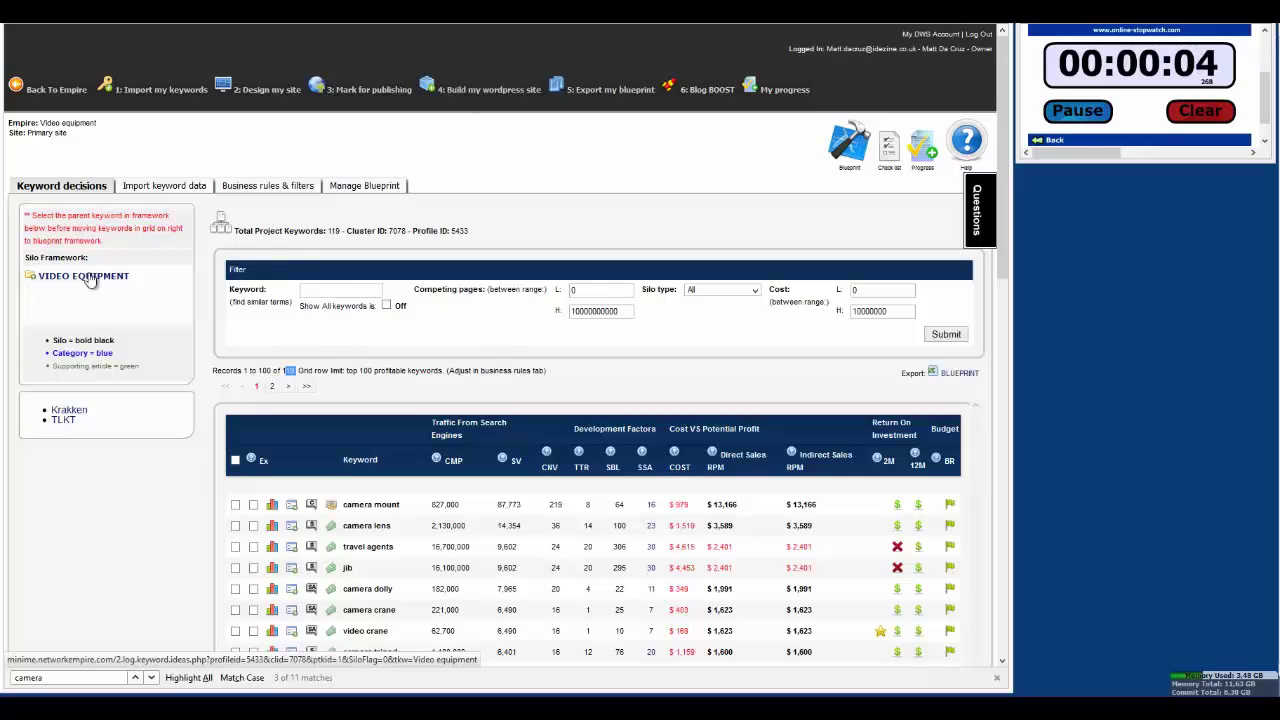
# Step: Select VIDEO EQUIPMENT as the parent keyword and filter the keyword grid by silo type Silo
pyautogui.click(88, 278)
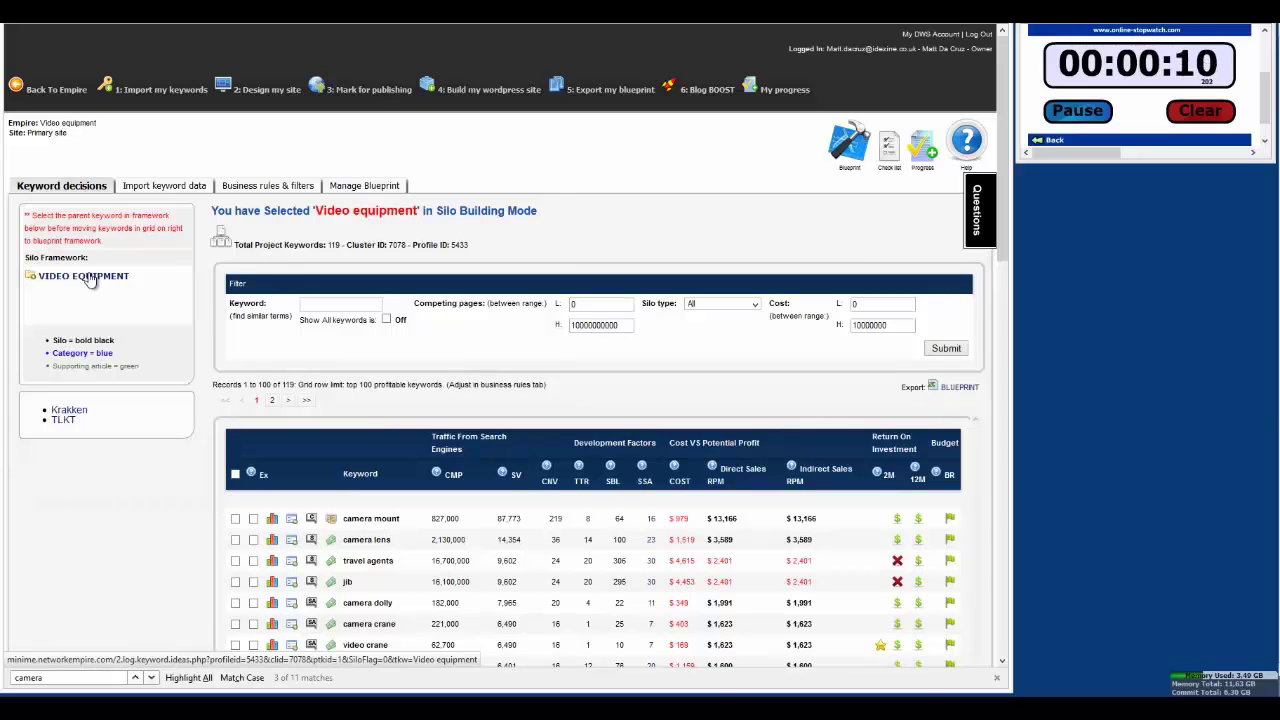
pyautogui.click(754, 304)
pyautogui.click(716, 325)
pyautogui.click(947, 349)
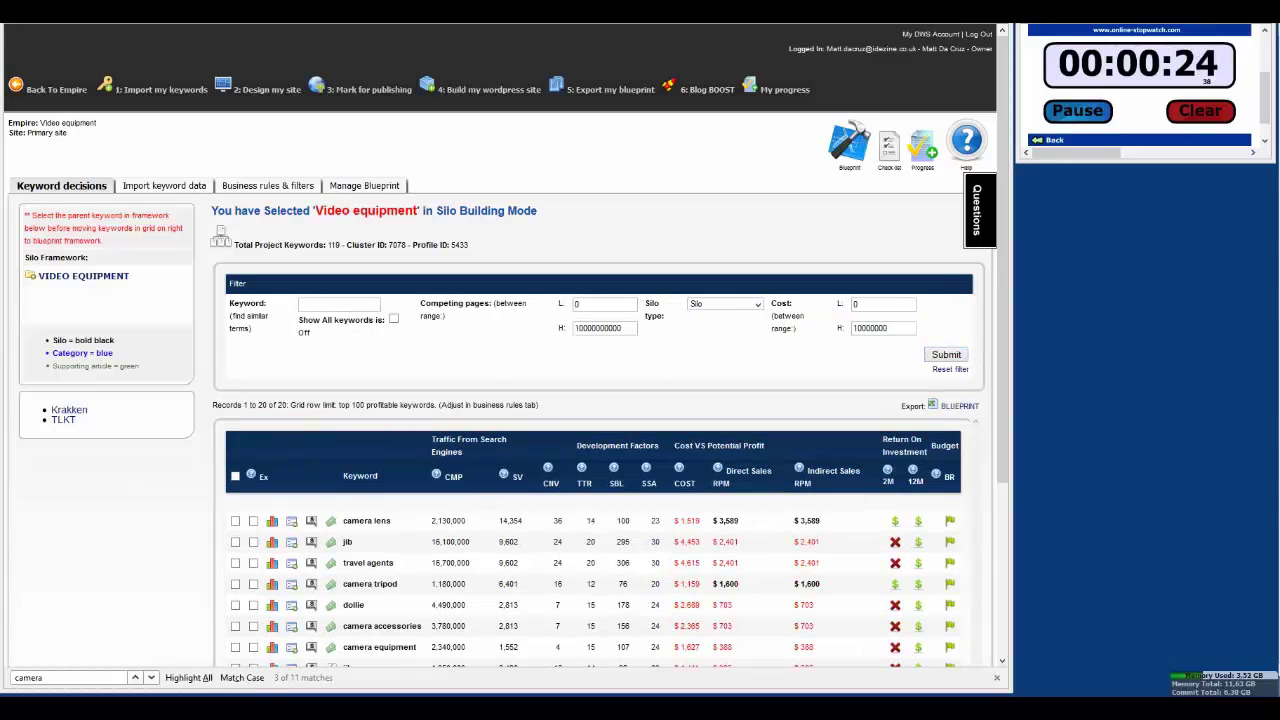
# Step: Move the keywords jib and camera tripod to the blueprint as silos under VIDEO EQUIPMENT
pyautogui.scroll(-2, 600, 400)
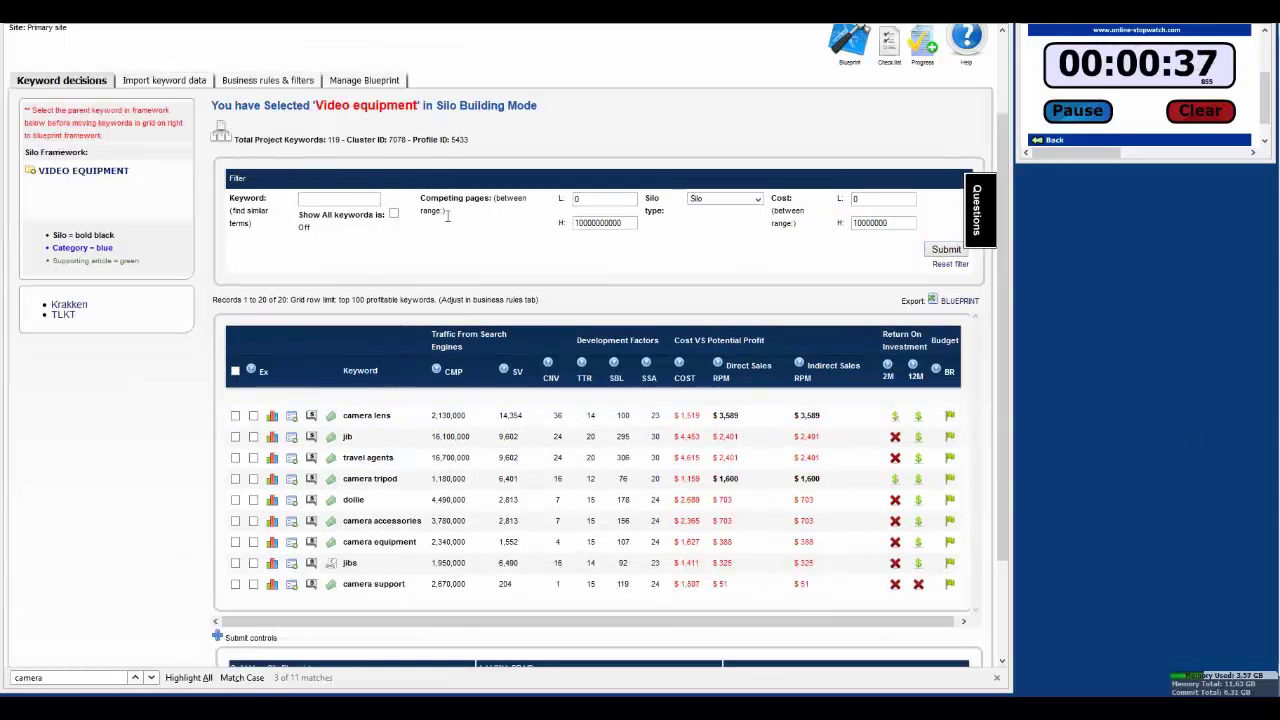
pyautogui.moveTo(316, 104); pyautogui.dragTo(418, 104)
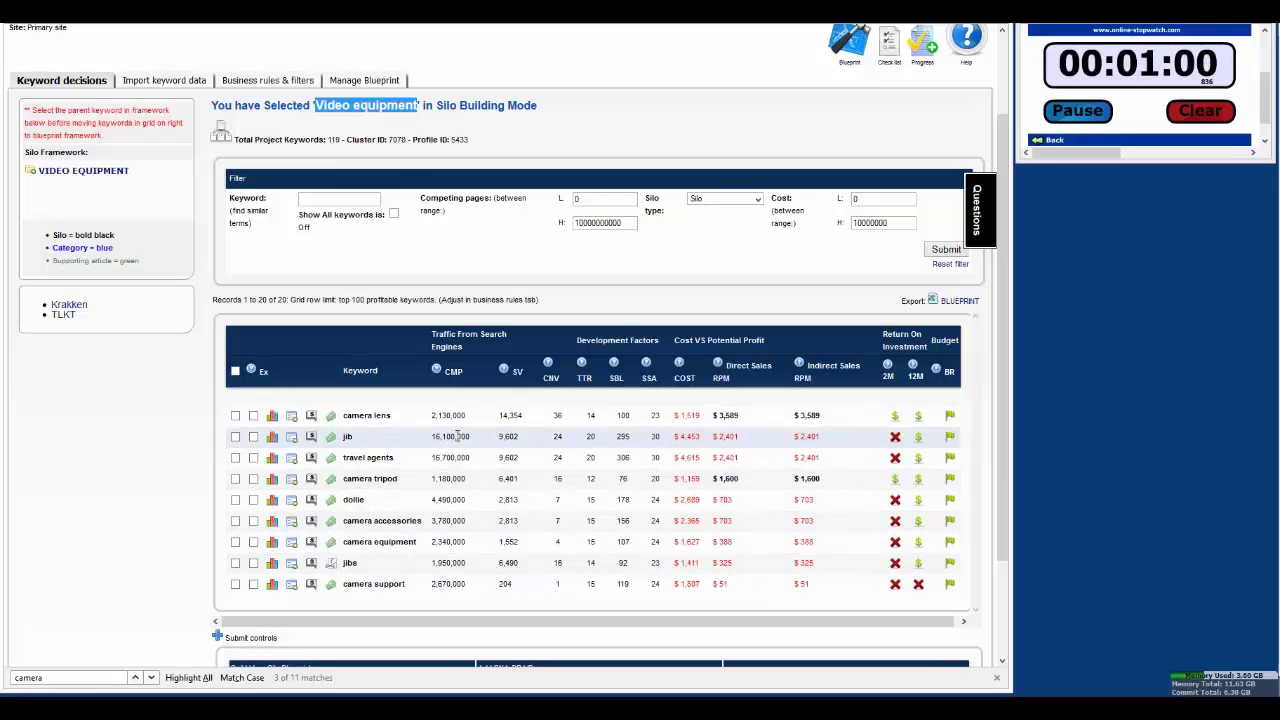
pyautogui.moveTo(474, 437); pyautogui.dragTo(430, 437)
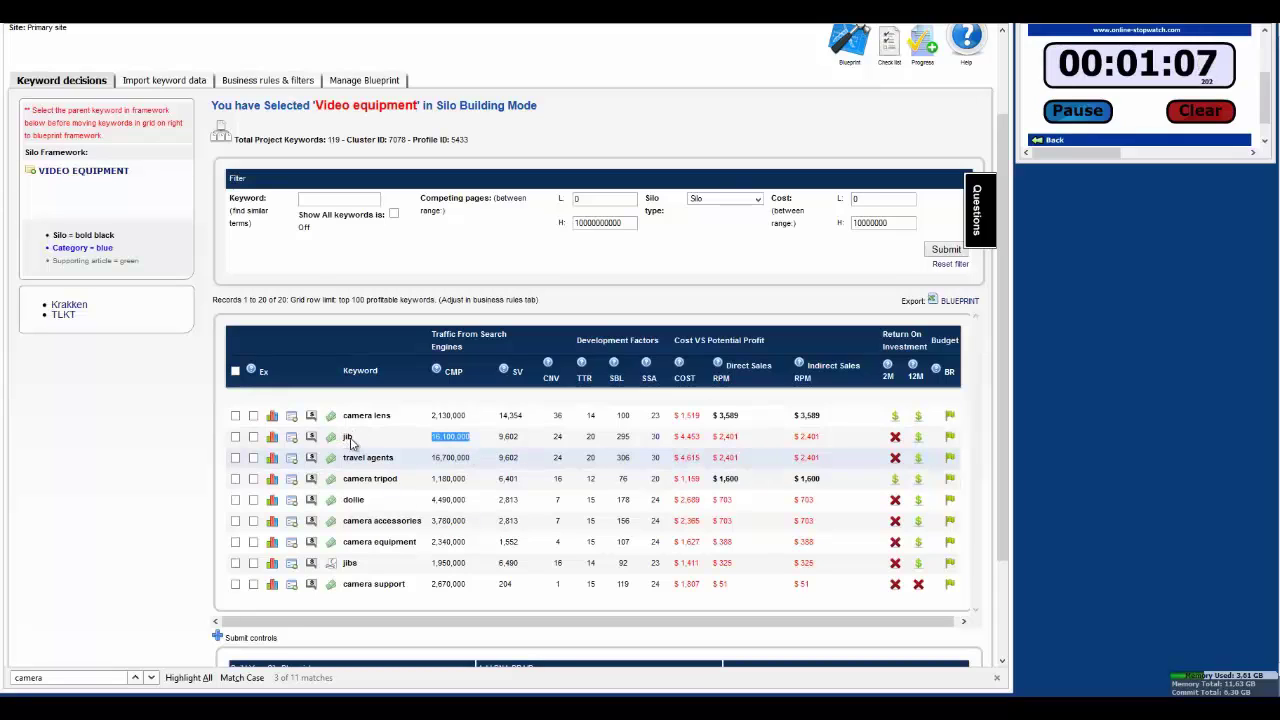
pyautogui.click(235, 437)
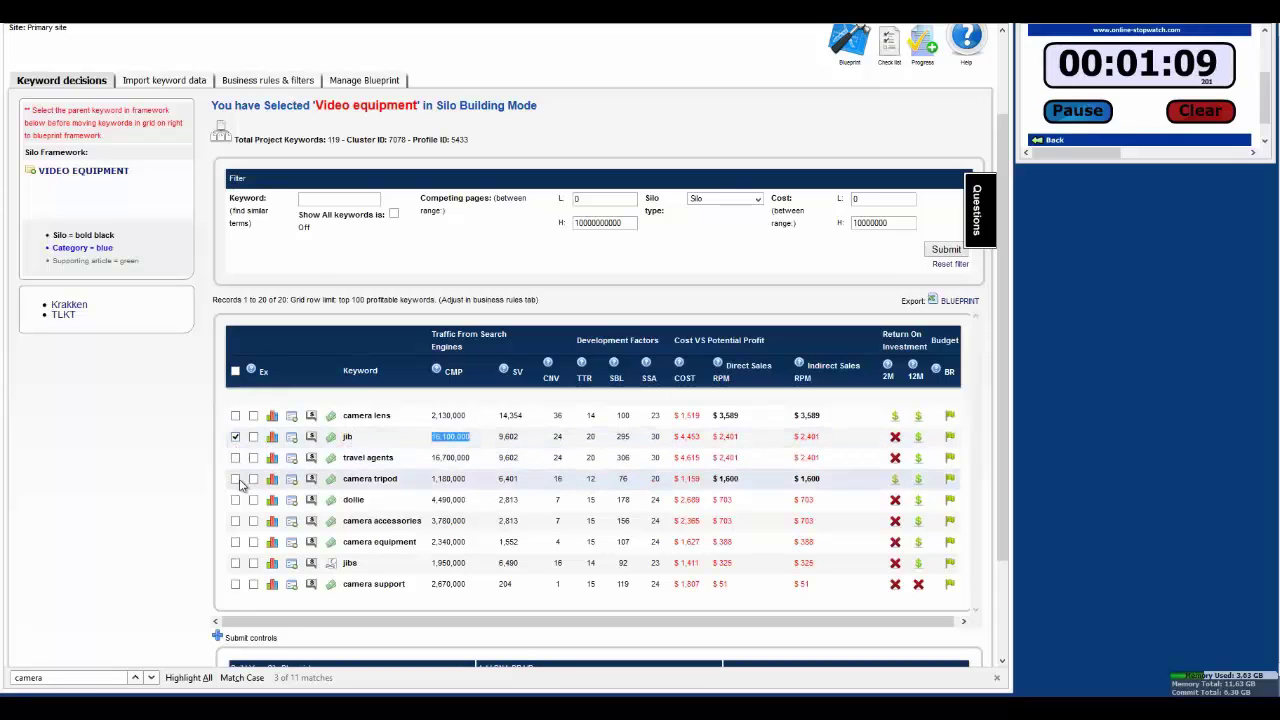
pyautogui.click(235, 479)
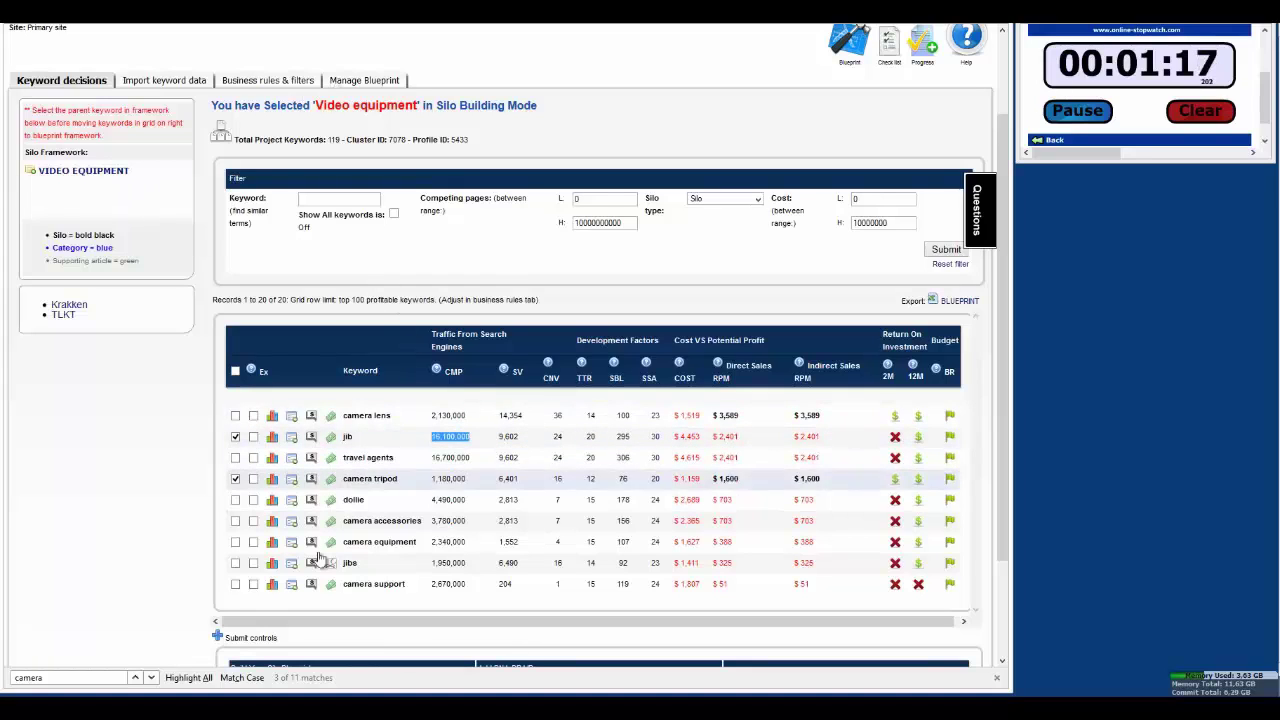
pyautogui.scroll(-3, 256, 565)
pyautogui.click(277, 565)
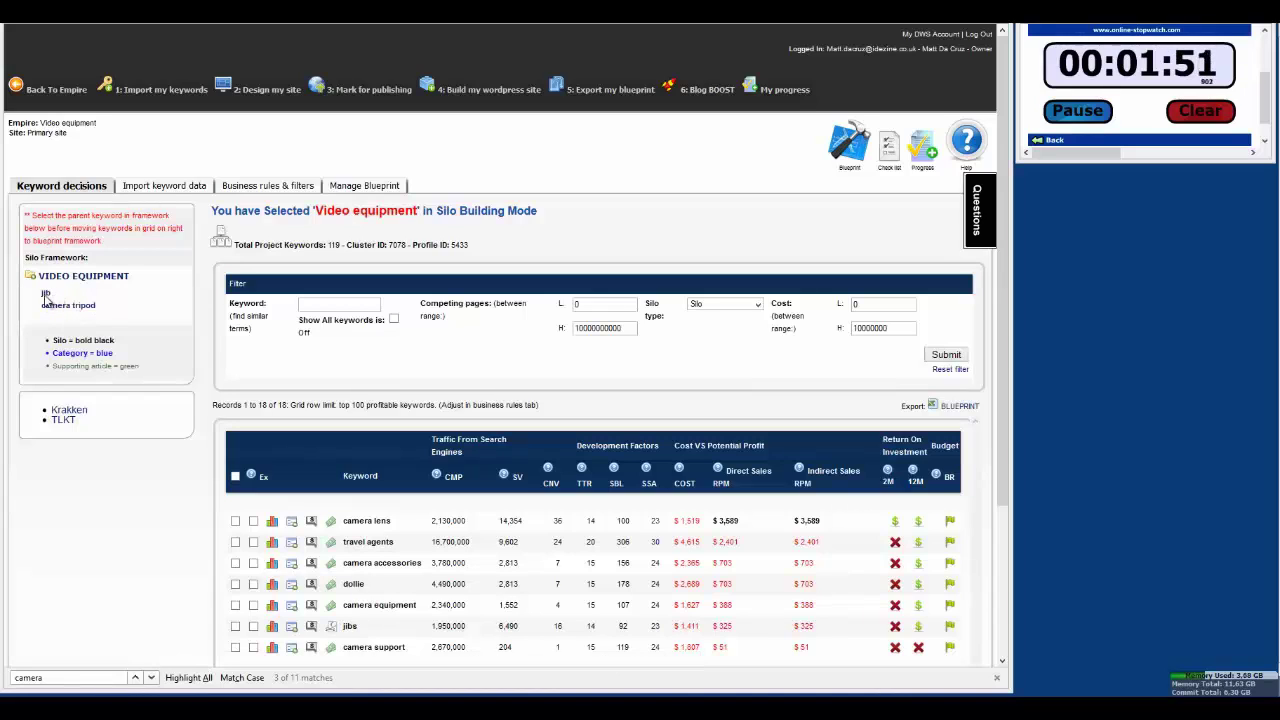
# Step: Select the jib silo as the parent and filter the keyword grid by silo type Category
pyautogui.moveTo(47, 300)
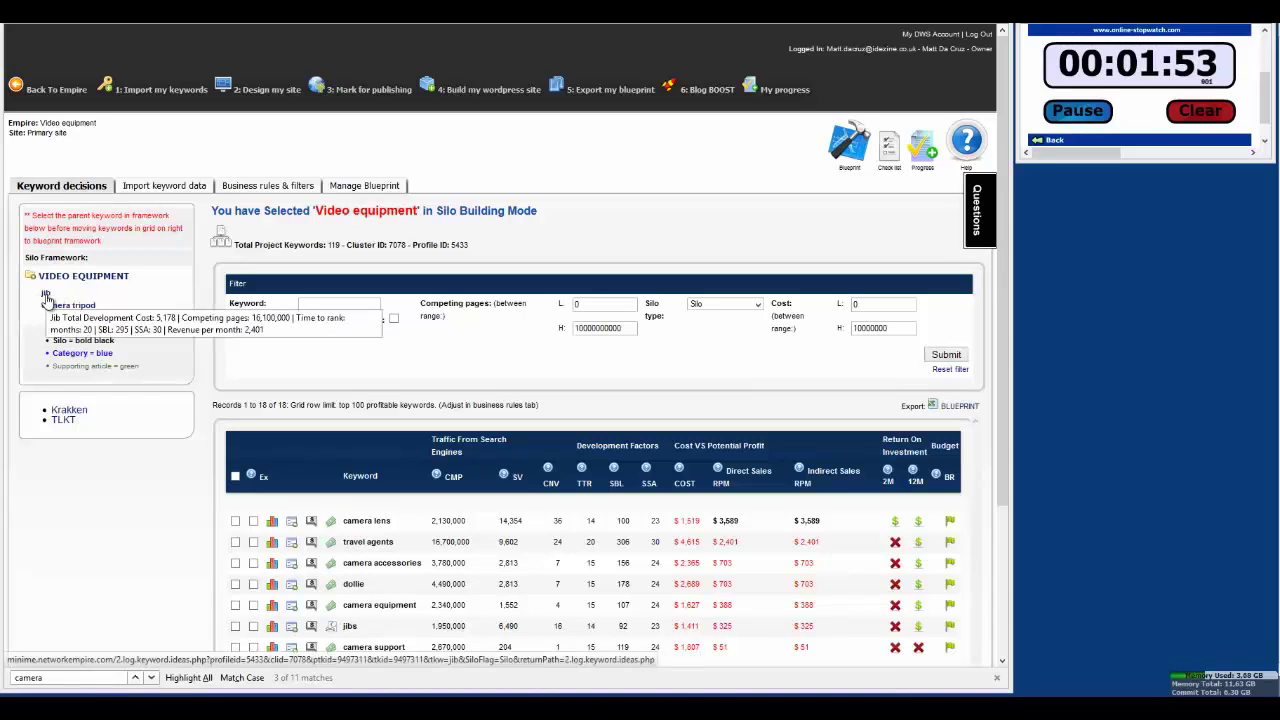
pyautogui.click(47, 297)
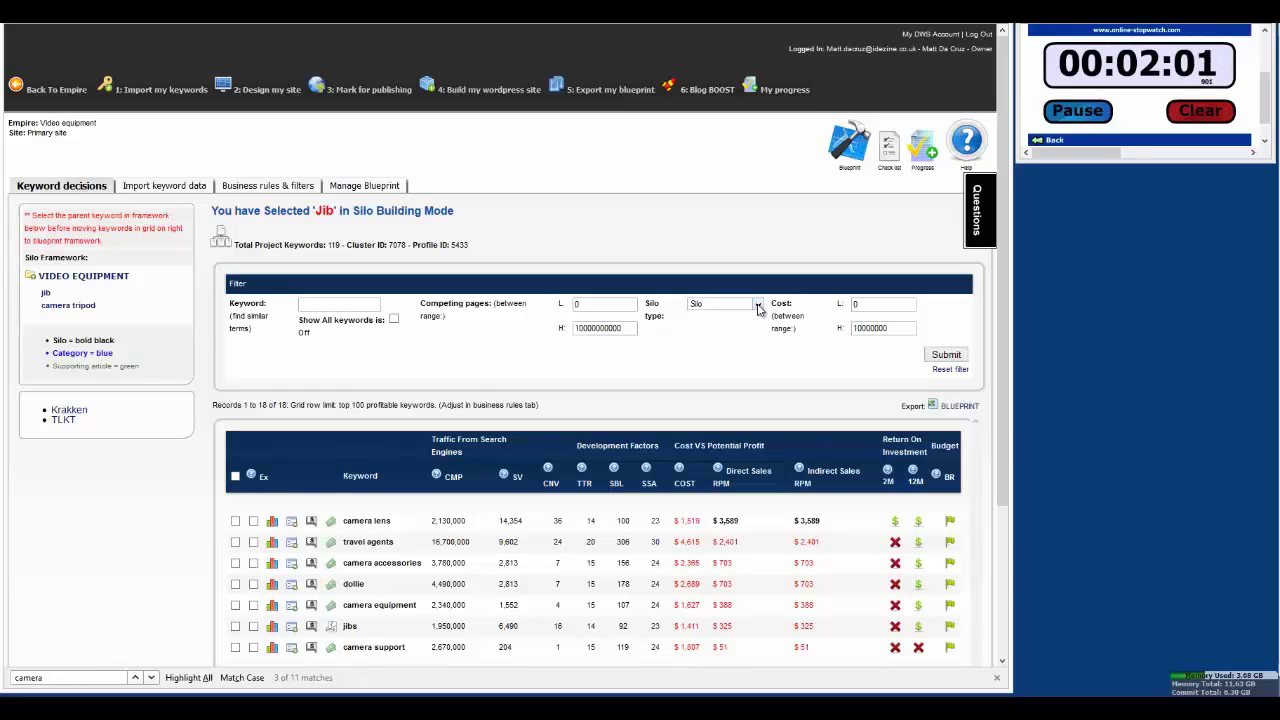
pyautogui.click(758, 306)
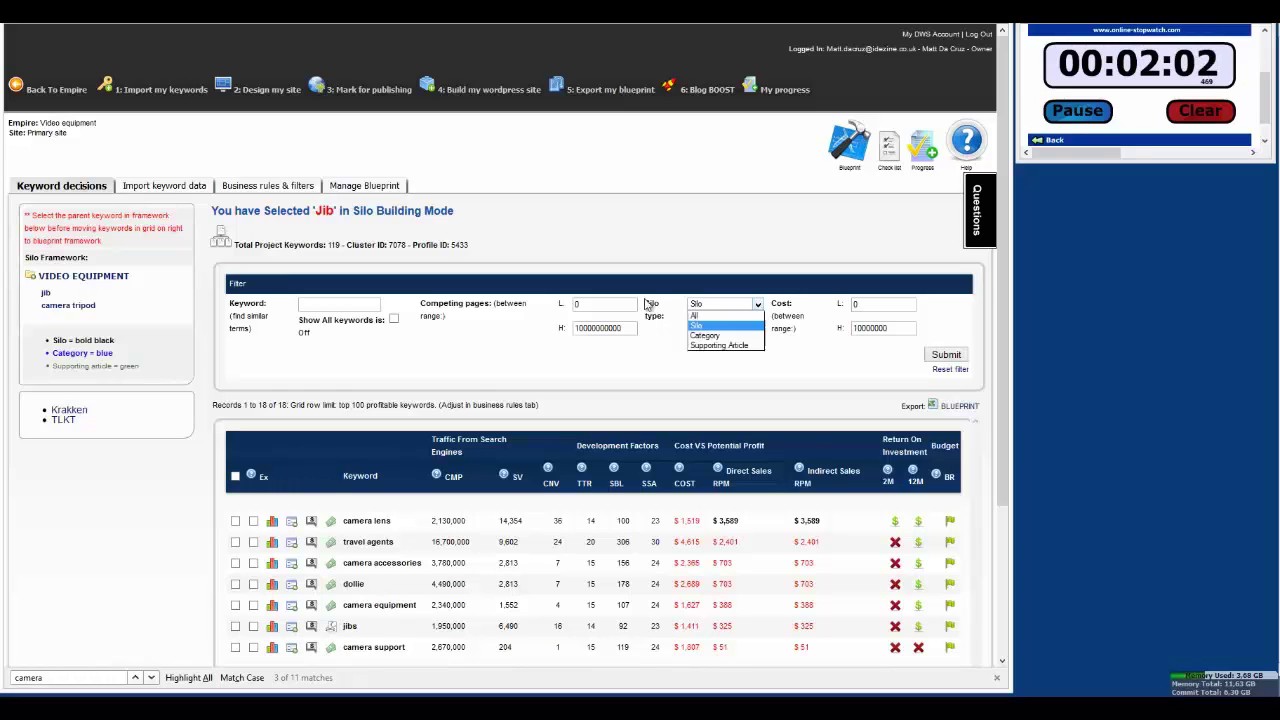
pyautogui.click(703, 336)
pyautogui.click(946, 355)
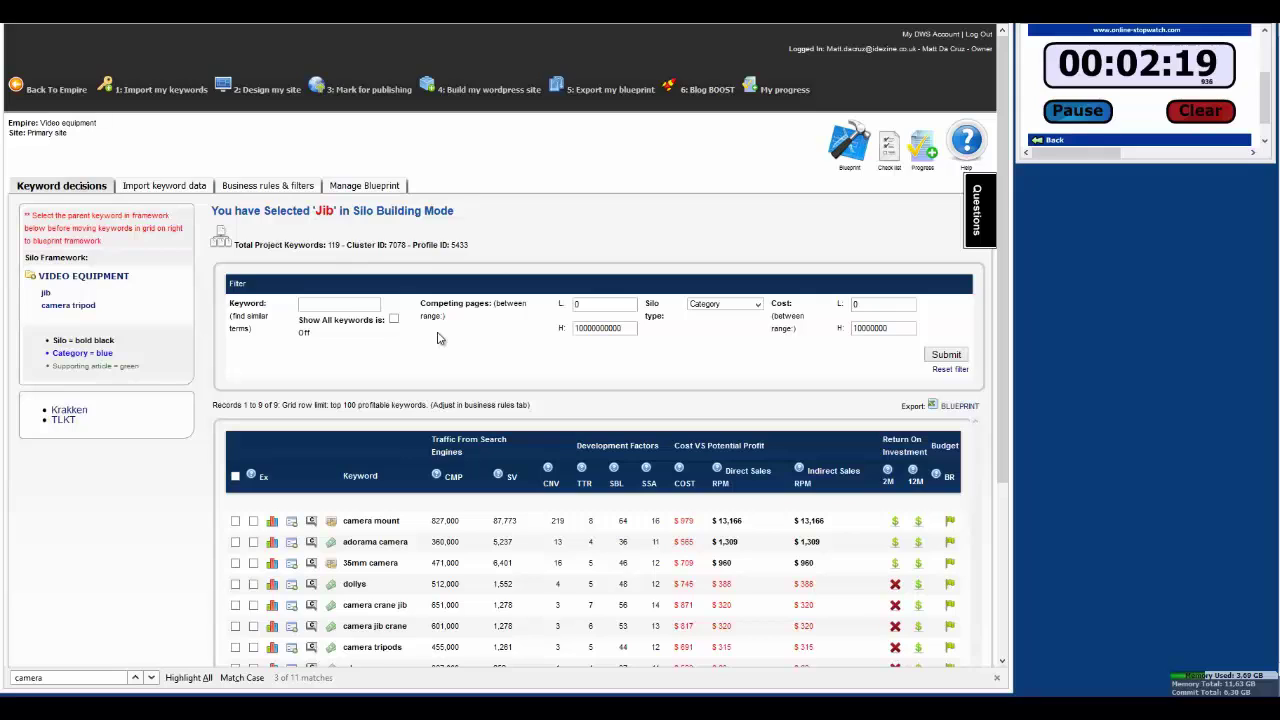
# Step: Move camera mount, adorama camera, dollys and camera crane jib to the blueprint under the jib silo
pyautogui.scroll(-3, 437, 338)
pyautogui.scroll(2, 360, 320)
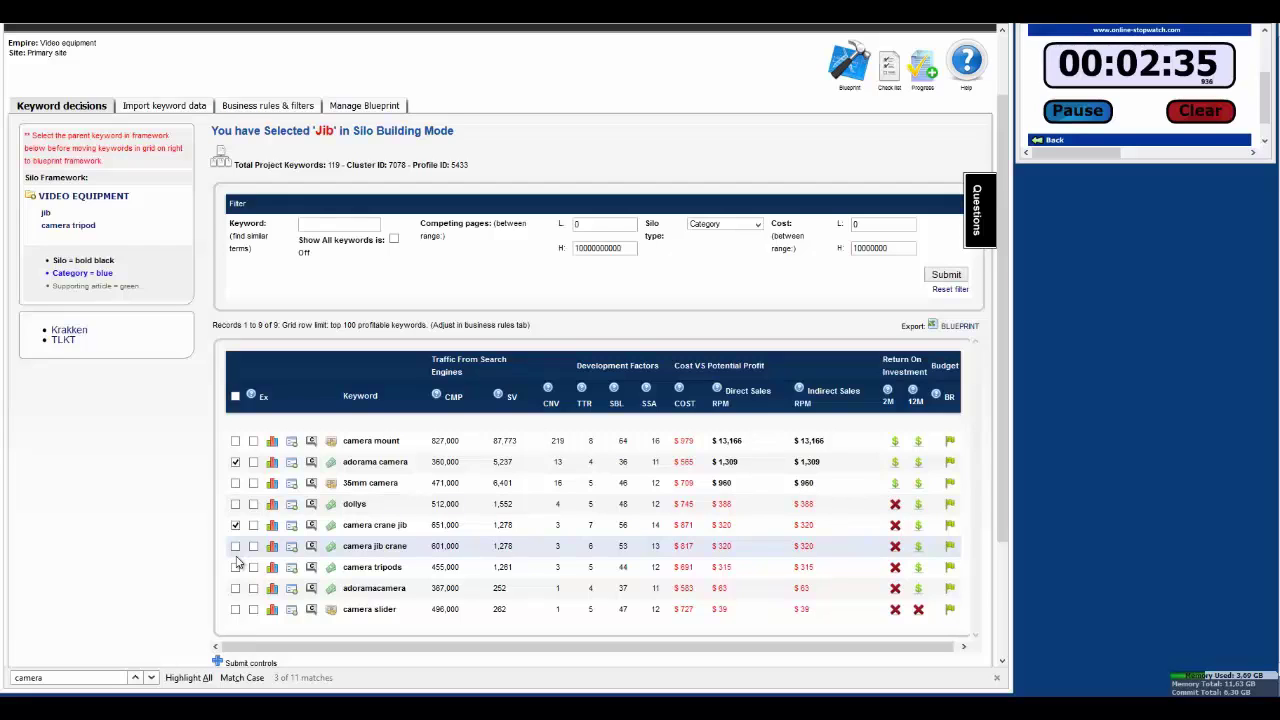
pyautogui.click(236, 505)
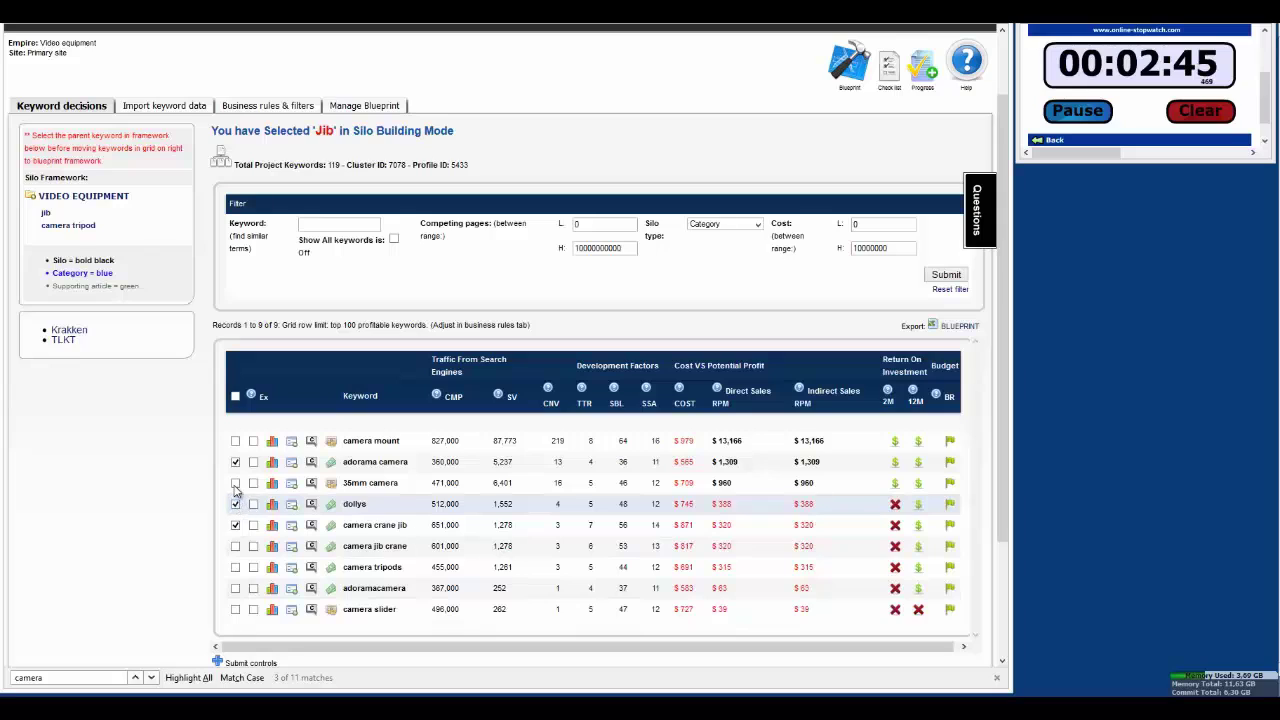
pyautogui.click(235, 441)
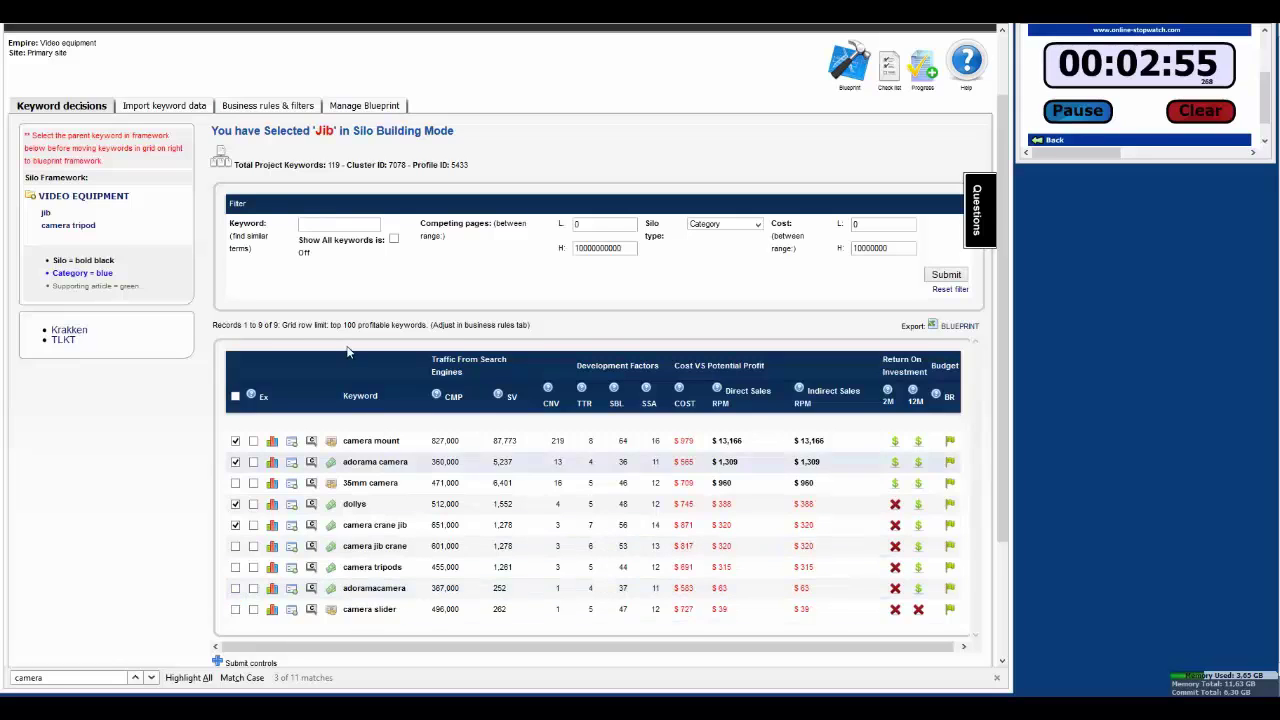
pyautogui.scroll(-3, 570, 590)
pyautogui.click(268, 560)
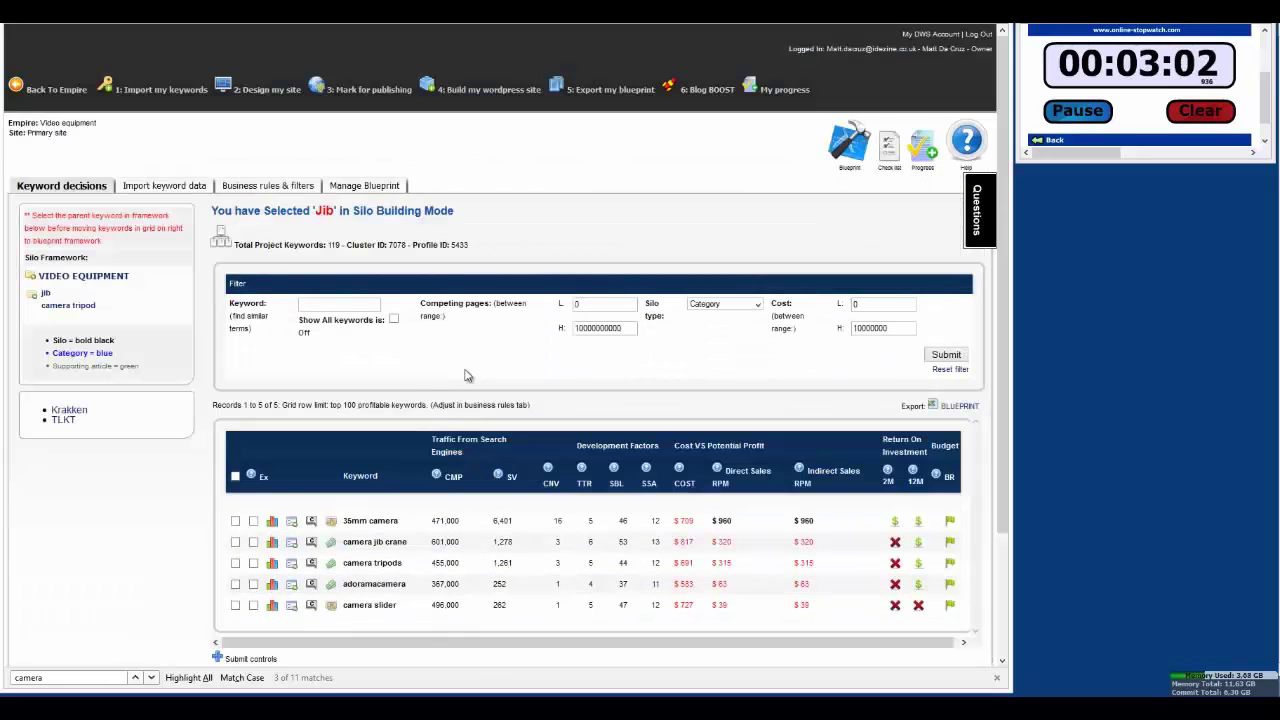
# Step: Filter the keyword grid by silo type Supporting Article and expand the jib silo in the framework
pyautogui.click(757, 304)
pyautogui.click(720, 345)
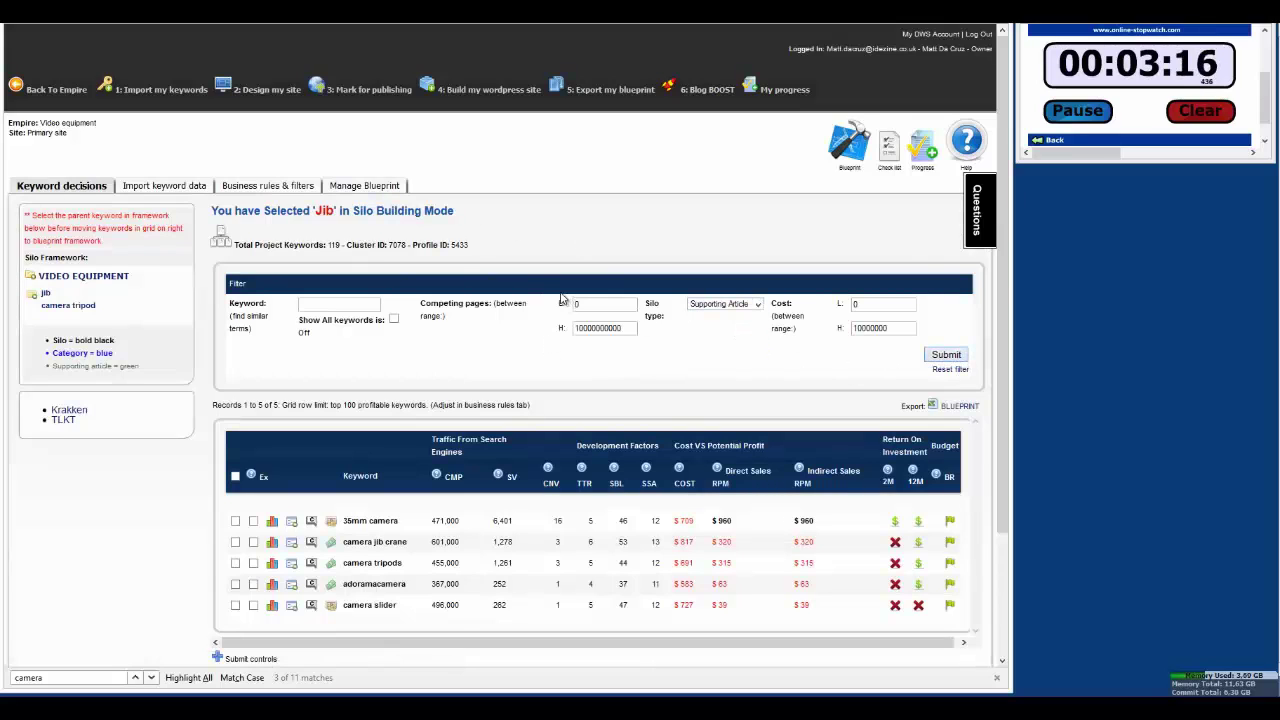
pyautogui.click(41, 296)
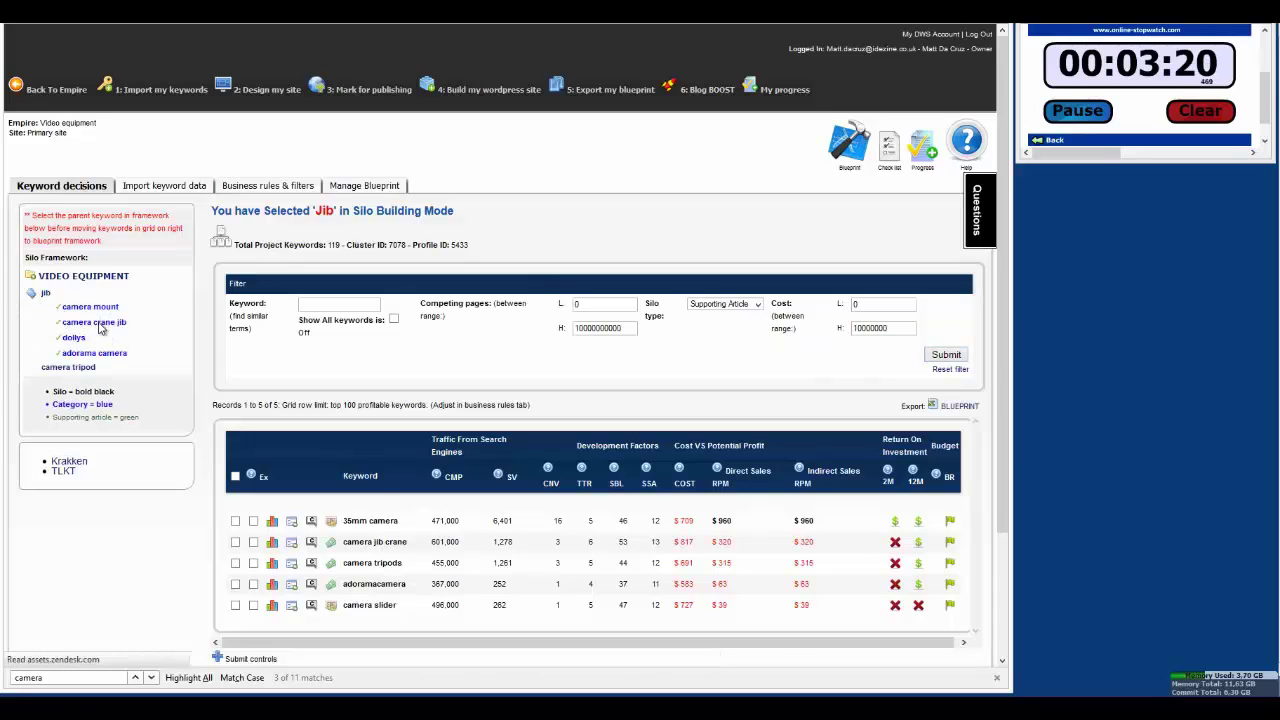
pyautogui.click(33, 297)
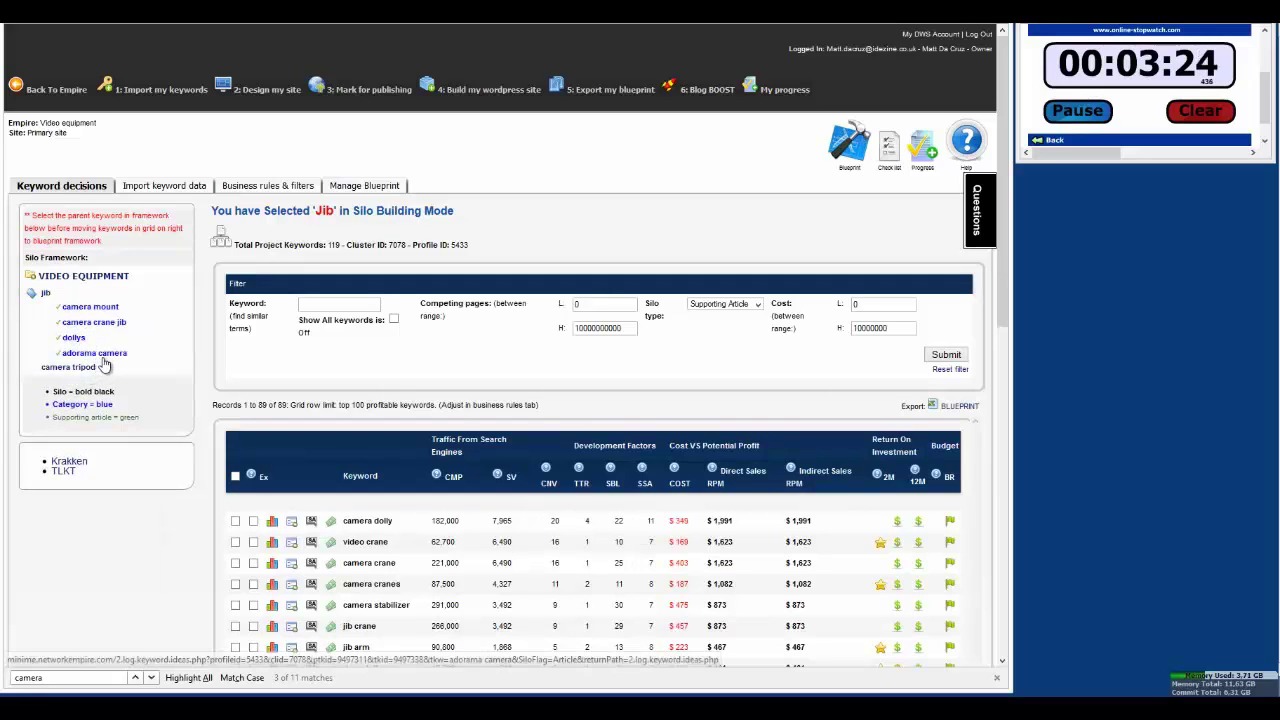
pyautogui.moveTo(106, 364)
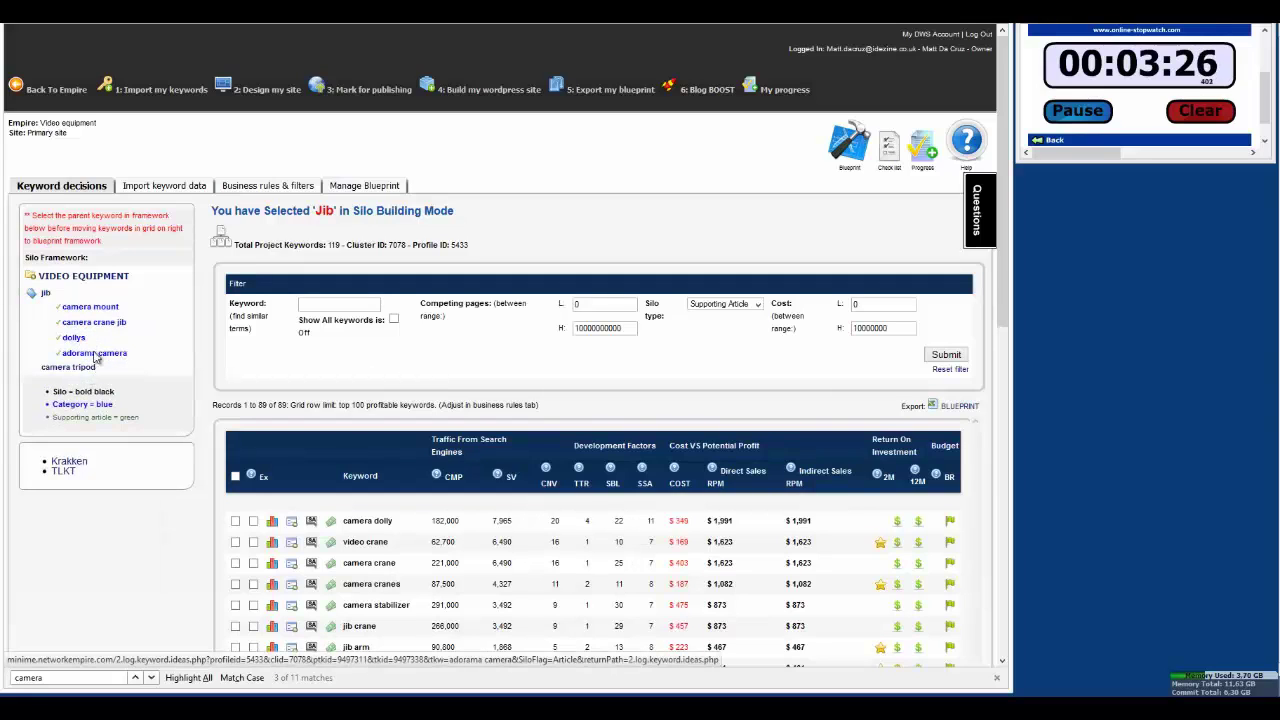
pyautogui.scroll(-3, 629, 410)
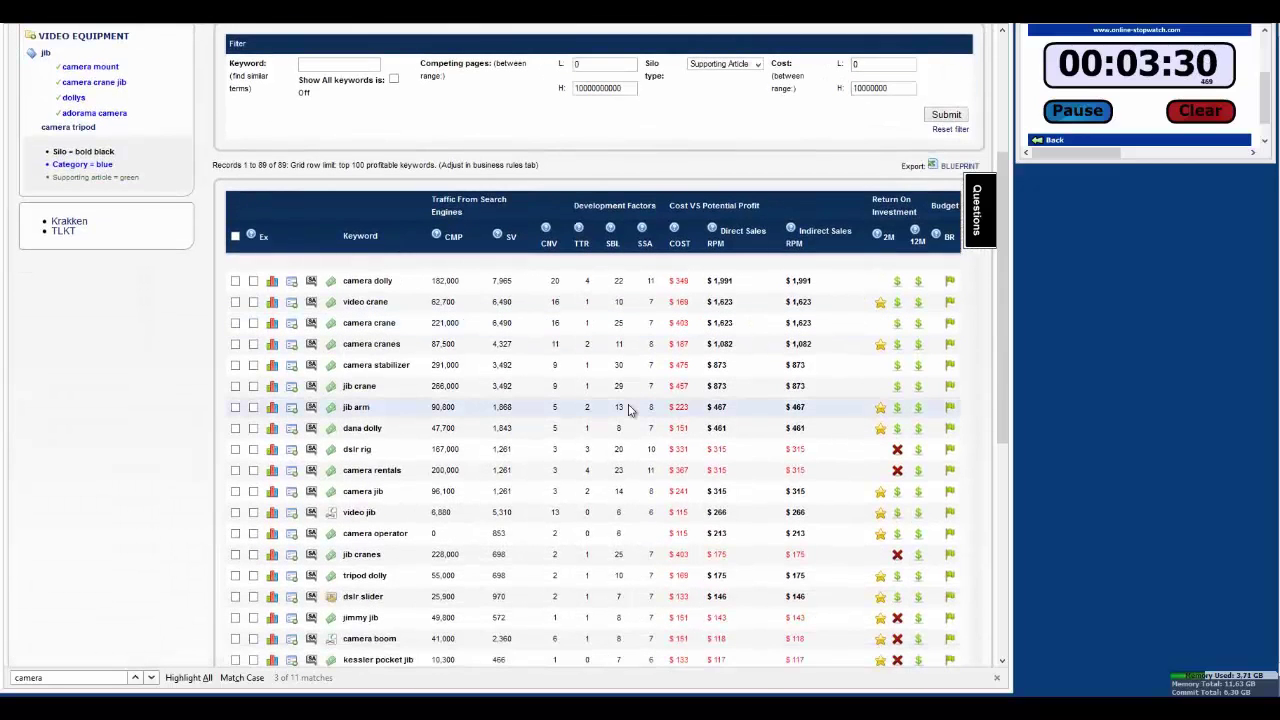
pyautogui.click(236, 387)
pyautogui.click(236, 407)
pyautogui.scroll(-1, 308, 390)
pyautogui.click(236, 369)
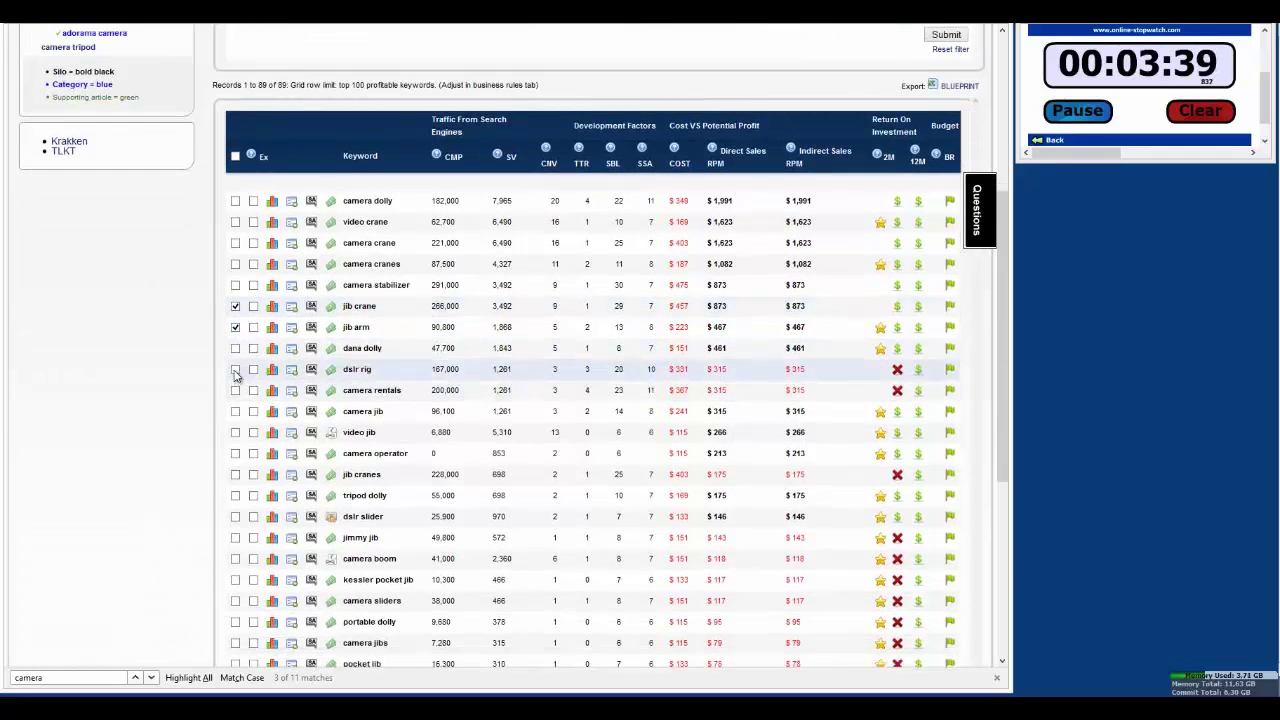
pyautogui.click(236, 327)
pyautogui.click(236, 306)
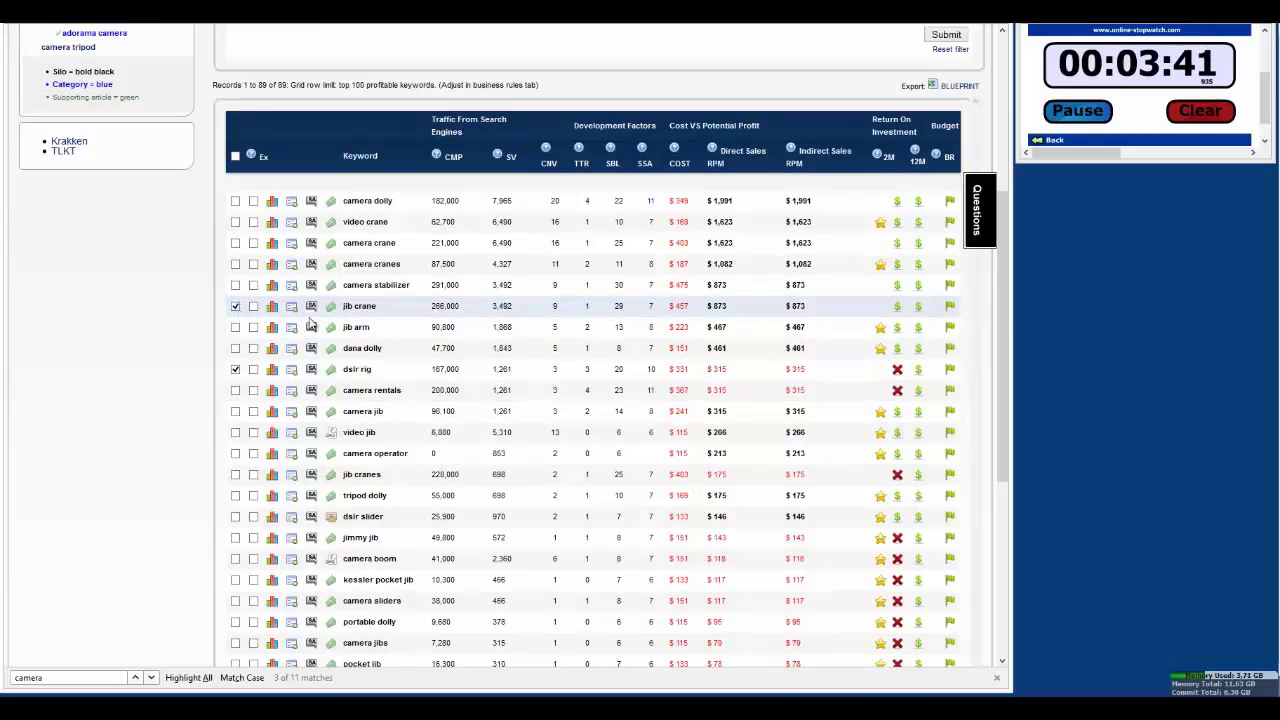
pyautogui.click(236, 306)
# Step: Move the keyword camera crane to the blueprint under the jib silo
pyautogui.scroll(1, 416, 283)
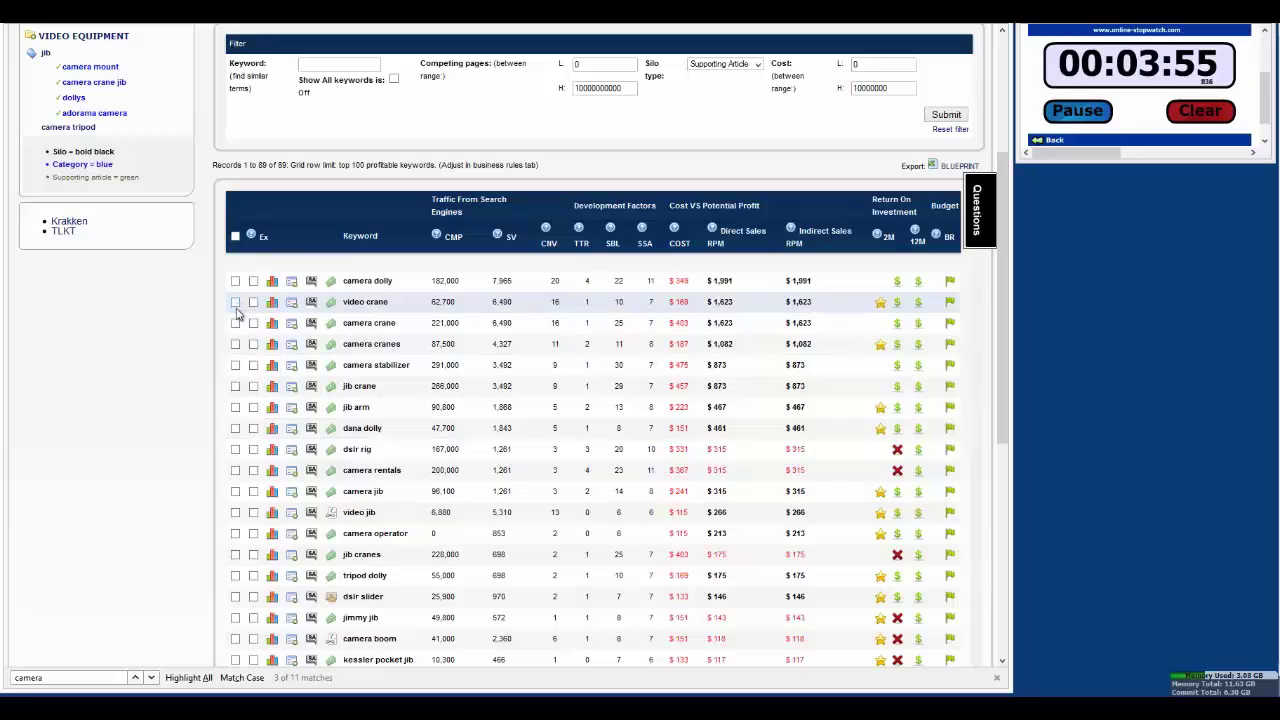
pyautogui.click(235, 323)
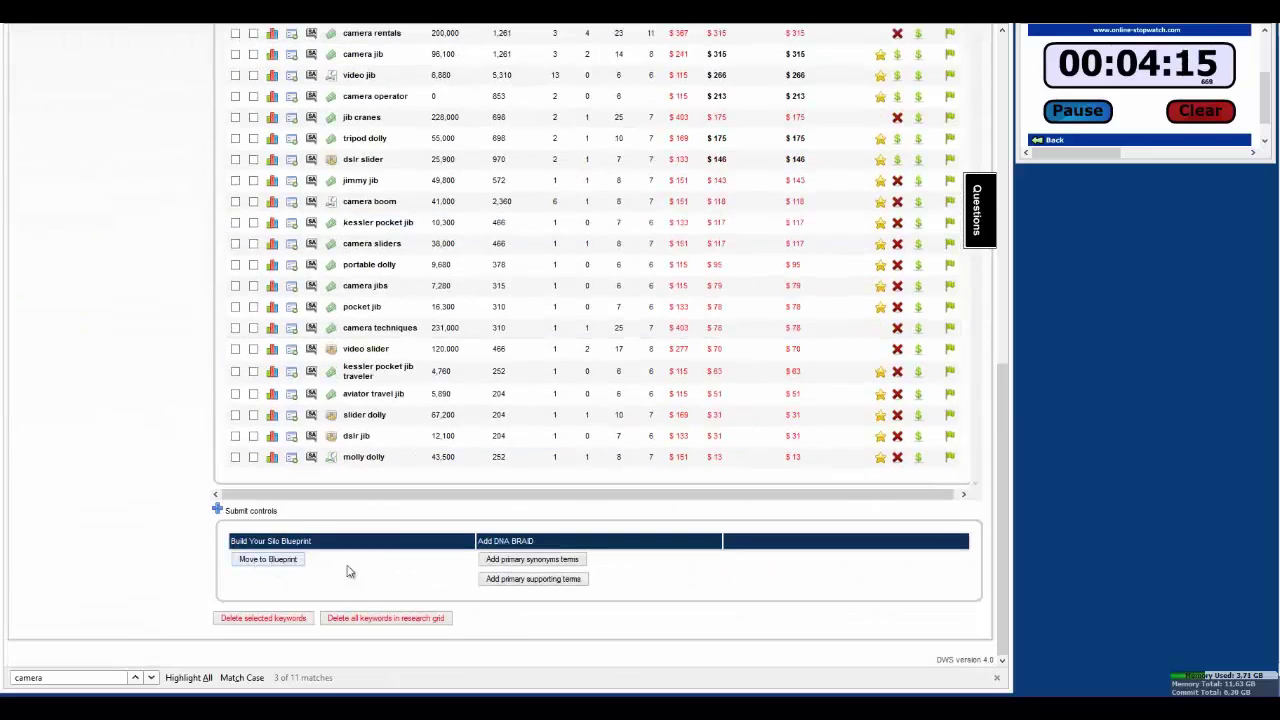
pyautogui.click(267, 559)
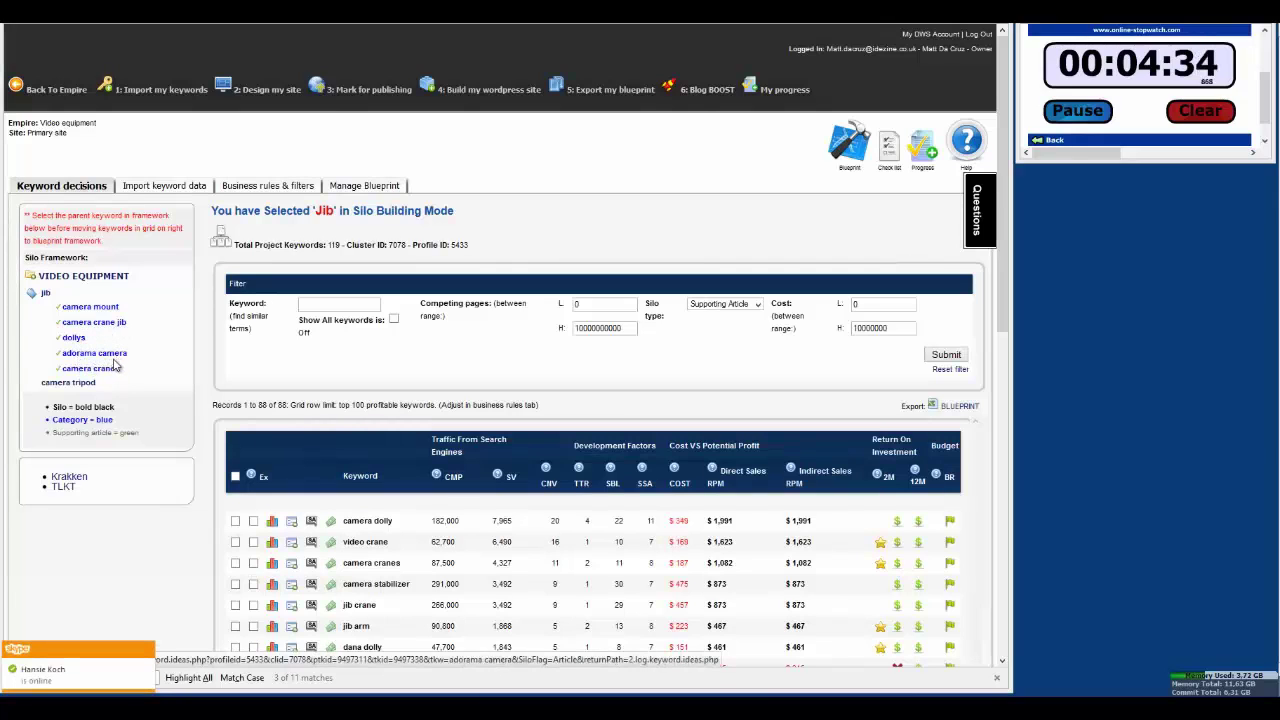
# Step: Dismiss the chat notification and highlight all page matches for "camera", "video" and "jib" in turn
pyautogui.click(147, 652)
pyautogui.click(188, 677)
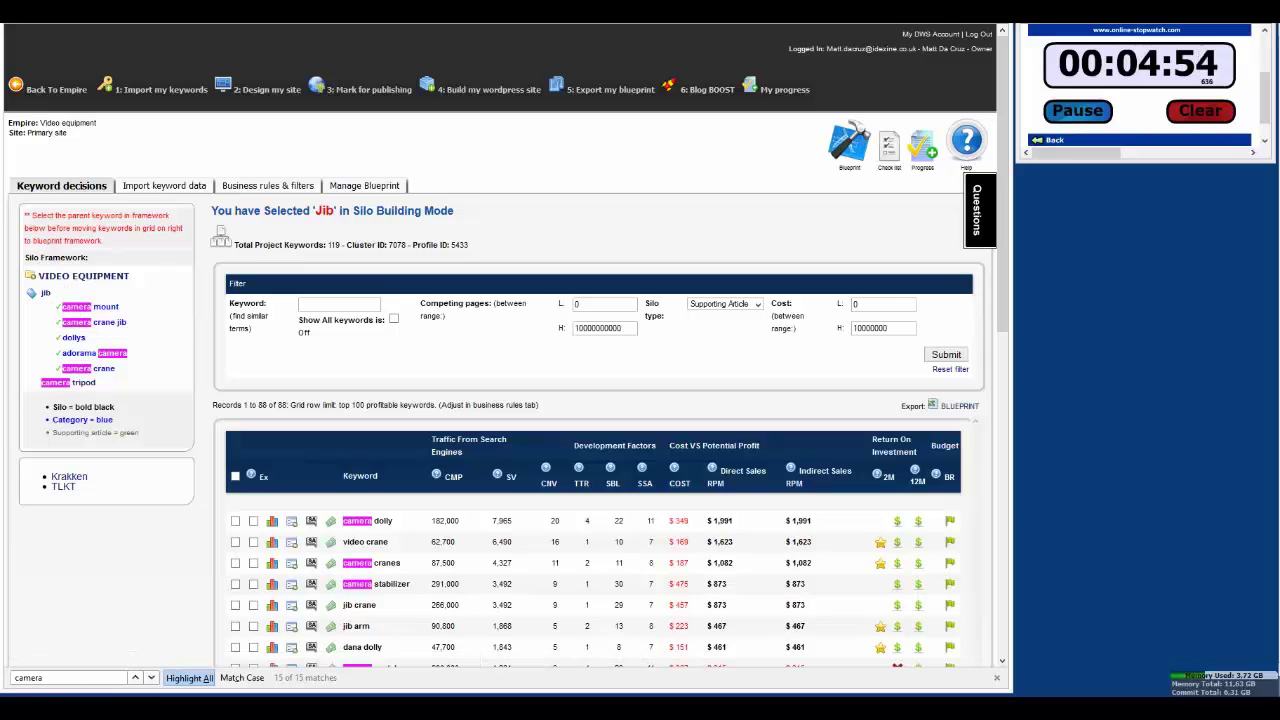
pyautogui.doubleClick(32, 678)
pyautogui.write('vide')
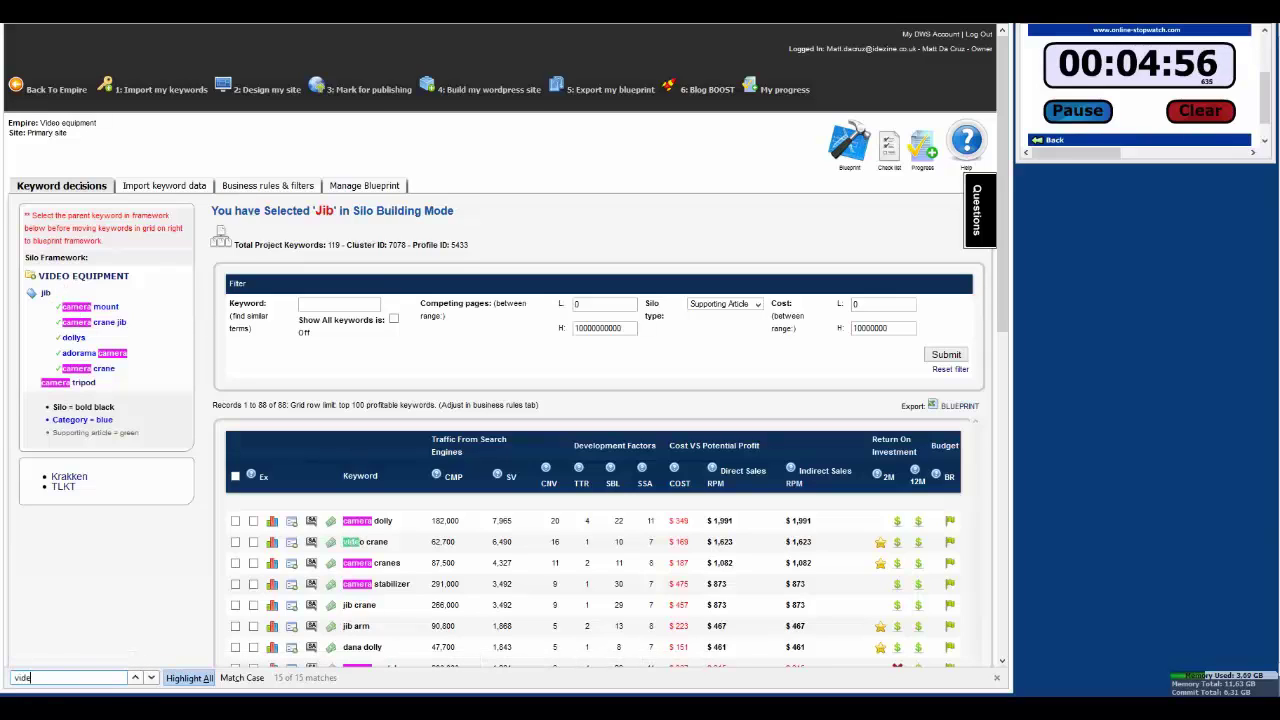
pyautogui.write('o')
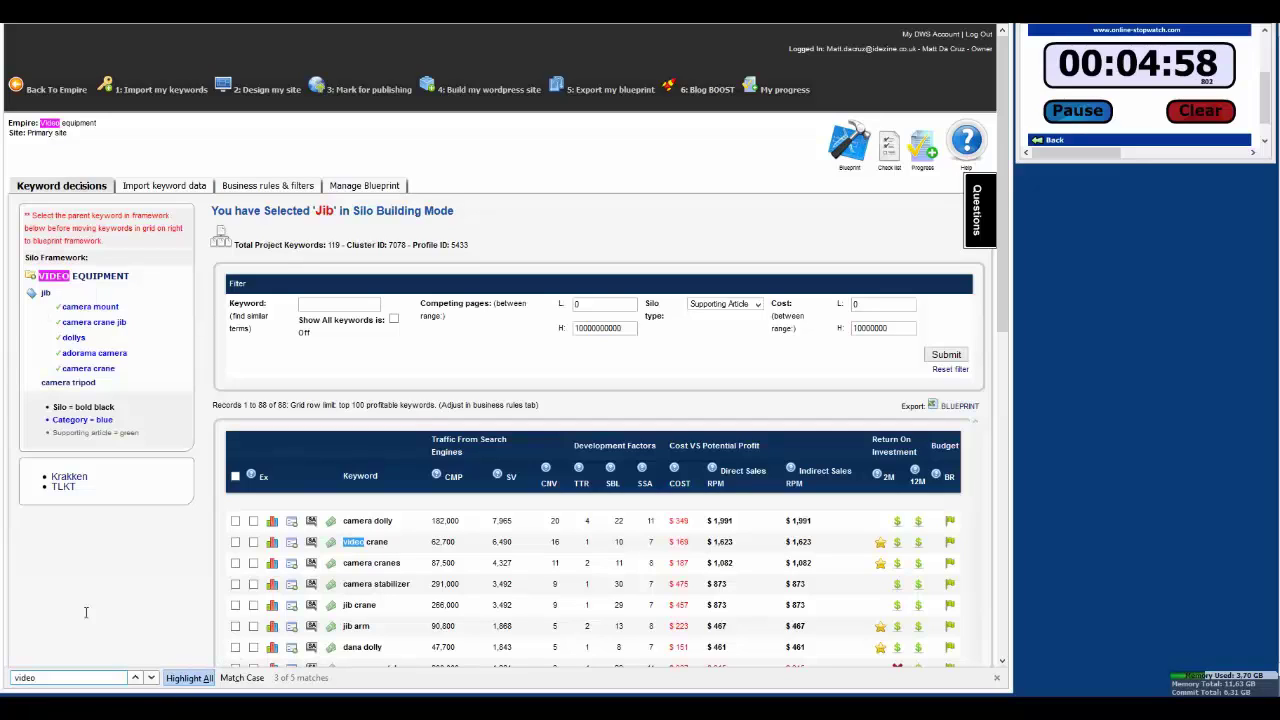
pyautogui.write('jib')
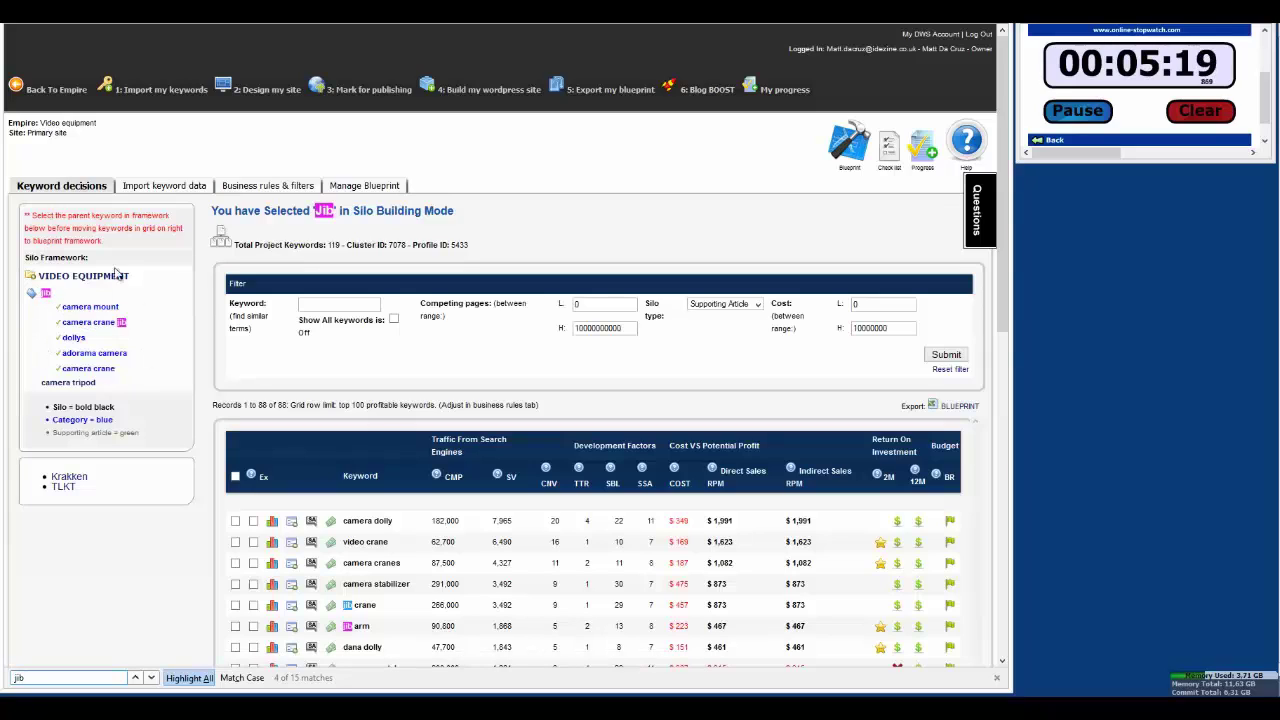
# Step: Select camera tripod as the parent silo and mark the keywords camera rentals and tripod dolly in the keyword grid
pyautogui.moveTo(155, 376)
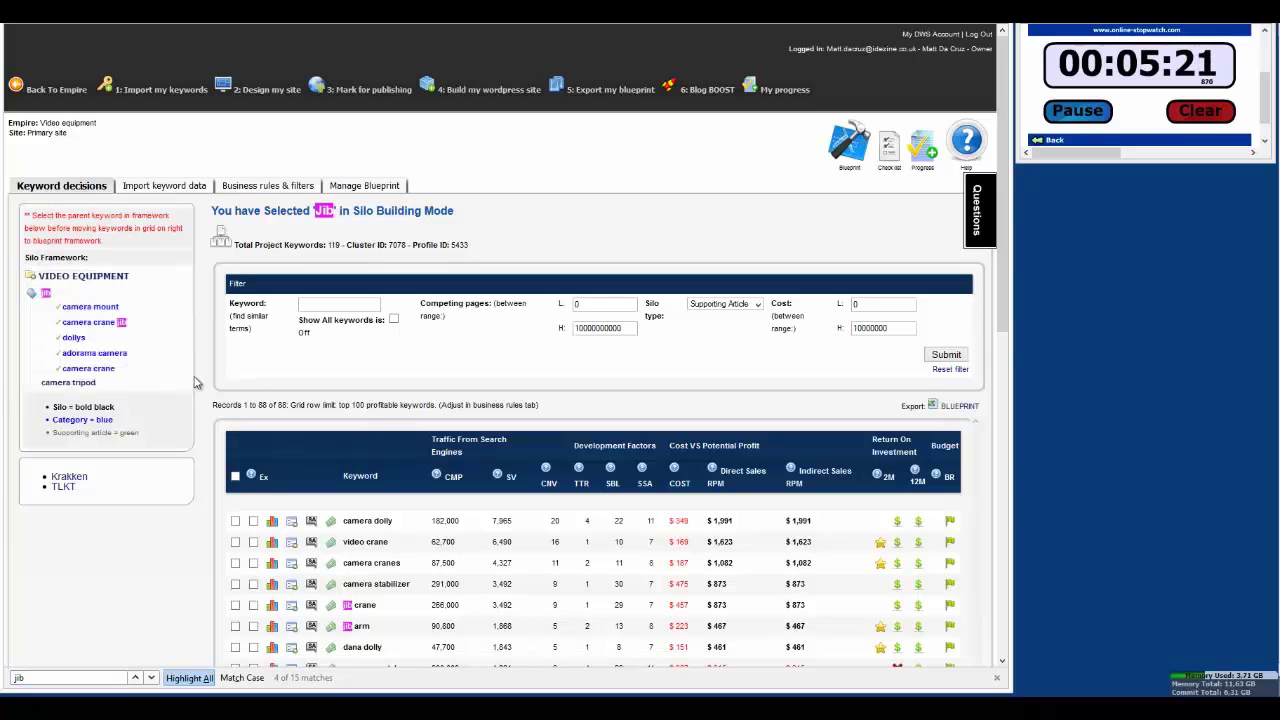
pyautogui.click(97, 398)
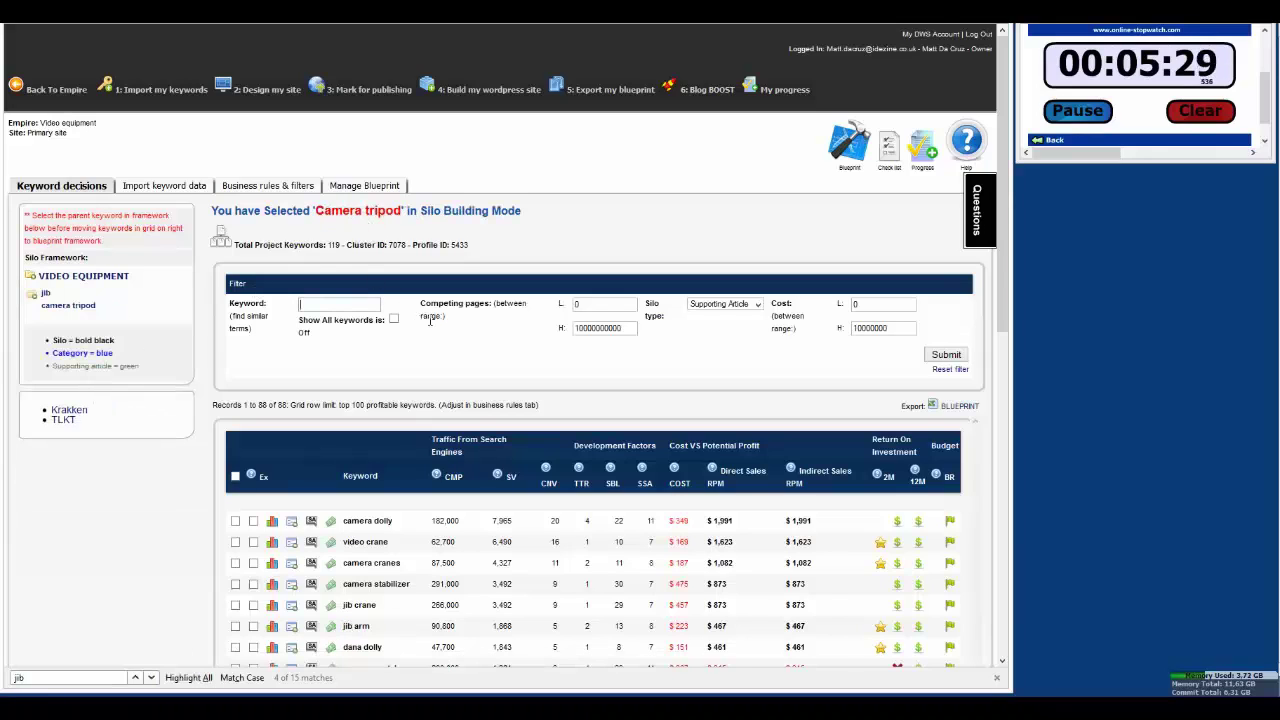
pyautogui.scroll(-5, 430, 320)
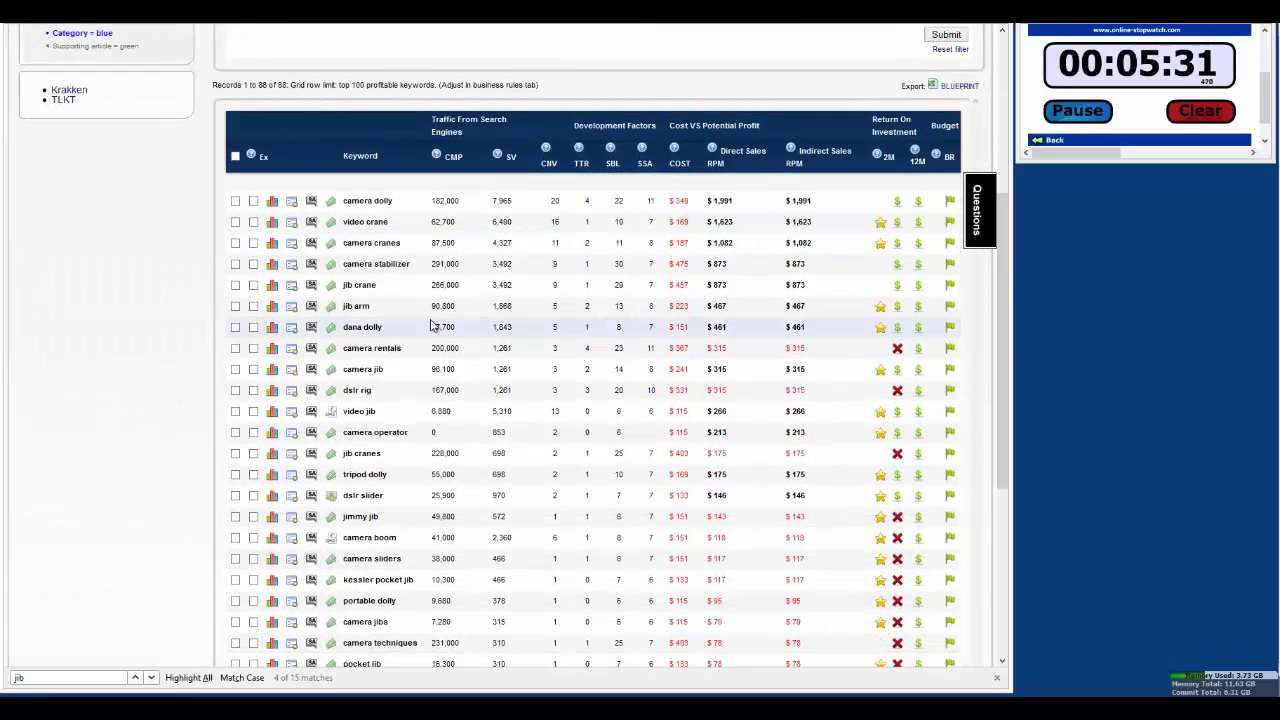
pyautogui.scroll(1, 432, 326)
pyautogui.scroll(-1, 432, 326)
pyautogui.click(235, 347)
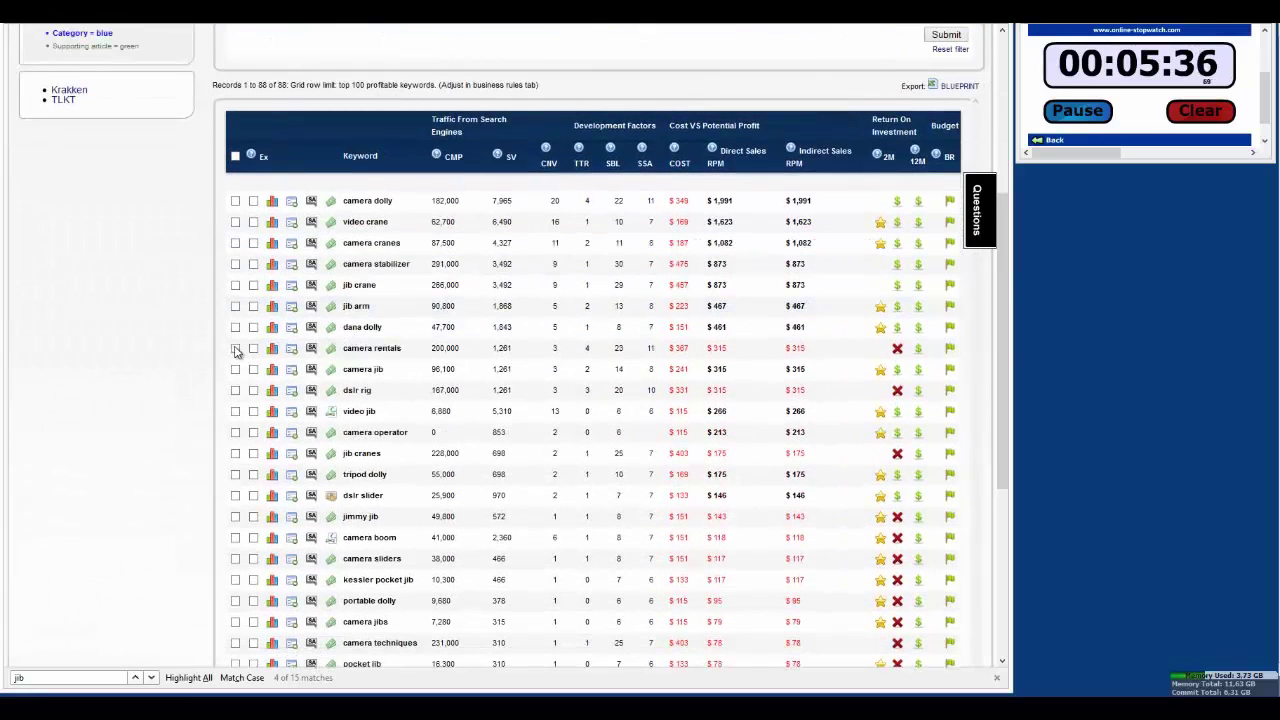
pyautogui.scroll(-1, 490, 368)
pyautogui.click(235, 310)
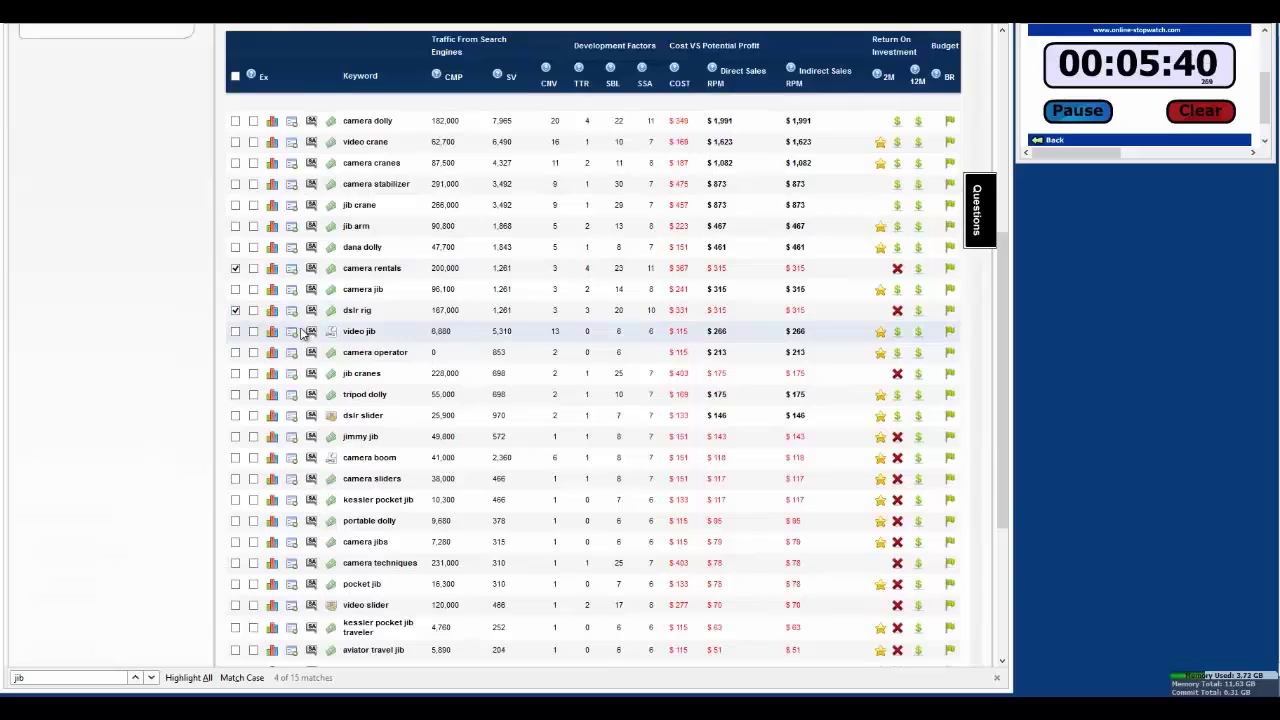
pyautogui.click(236, 311)
pyautogui.scroll(-2, 238, 342)
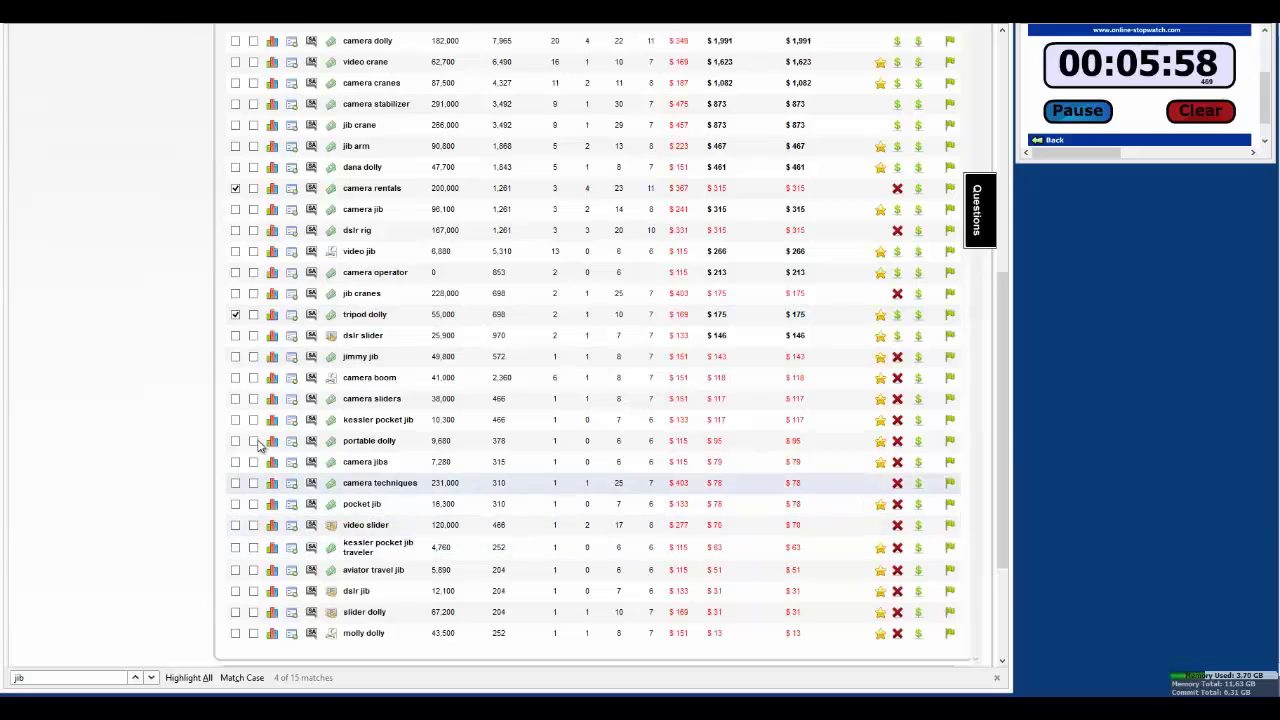
# Step: Also mark camera stabilizer, dana dolly and camera operator, and move all marked keywords to the blueprint under the camera tripod silo
pyautogui.scroll(8, 260, 445)
pyautogui.scroll(-2, 233, 347)
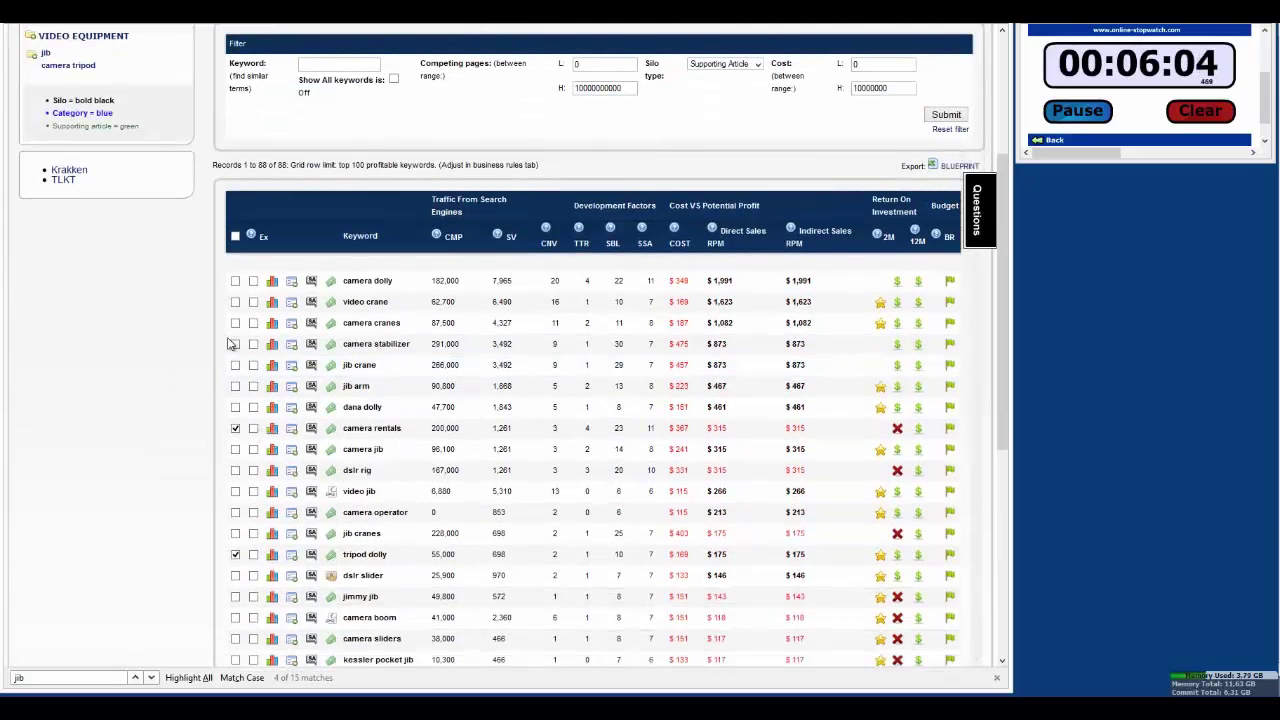
pyautogui.scroll(-4, 238, 253)
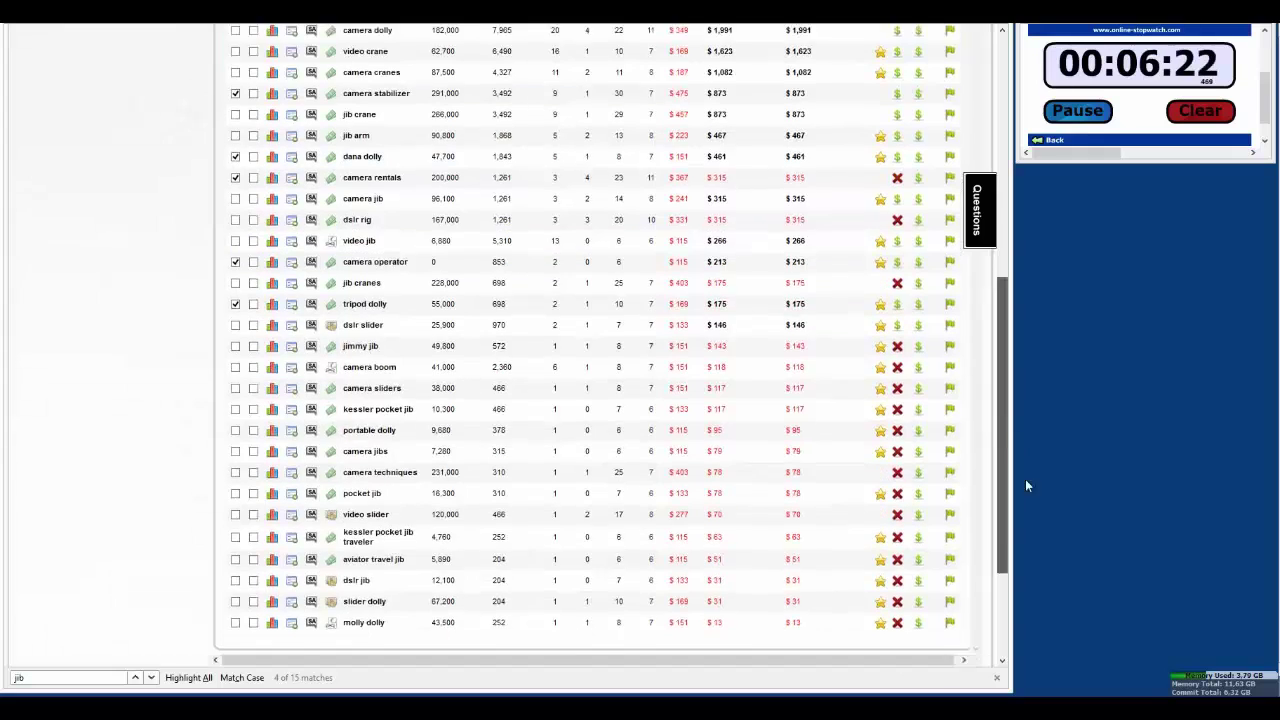
pyautogui.scroll(-6, 488, 668)
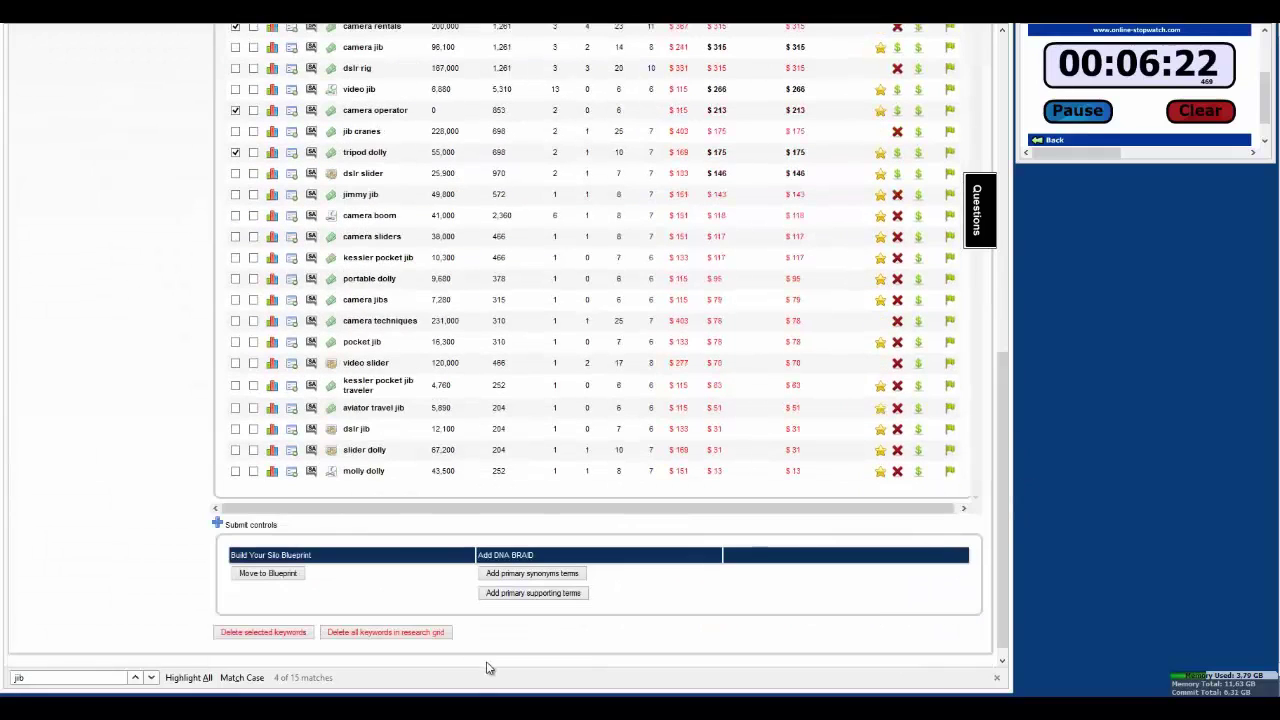
pyautogui.click(268, 573)
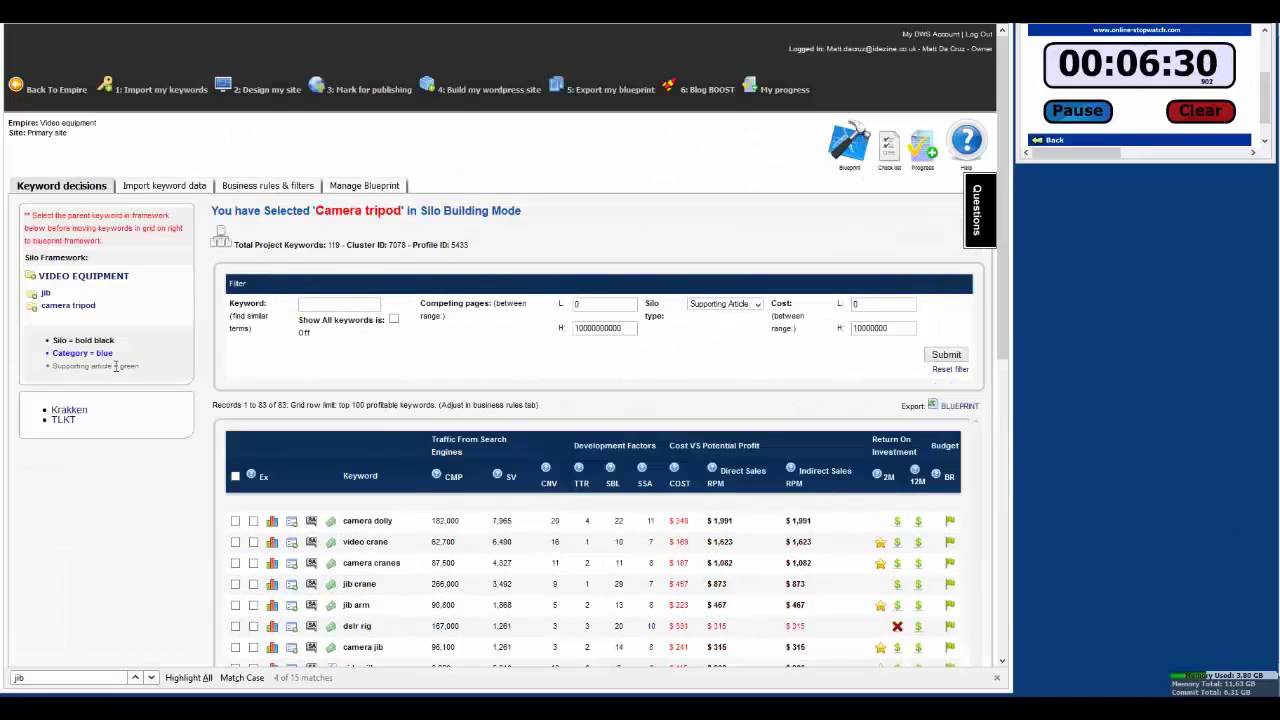
# Step: Expand the camera tripod and jib silos in the framework, and approve all entries in the Blueprint Generator for publishing
pyautogui.click(33, 310)
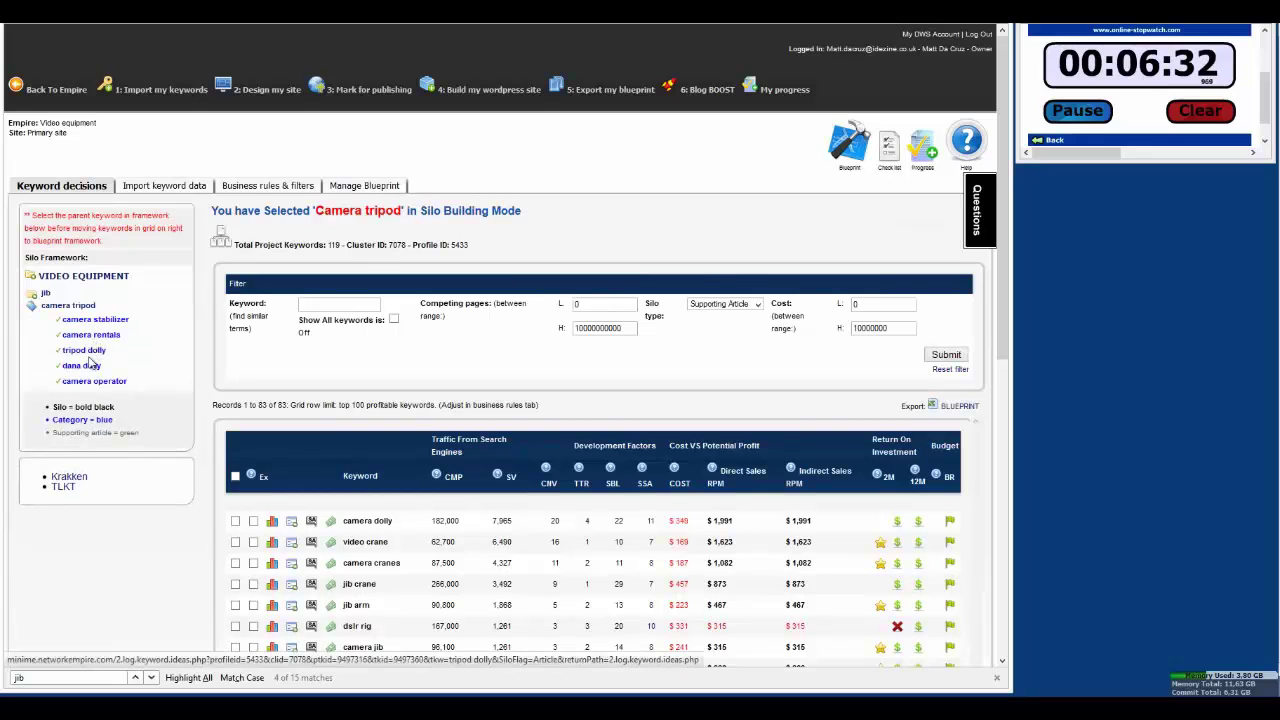
pyautogui.click(33, 295)
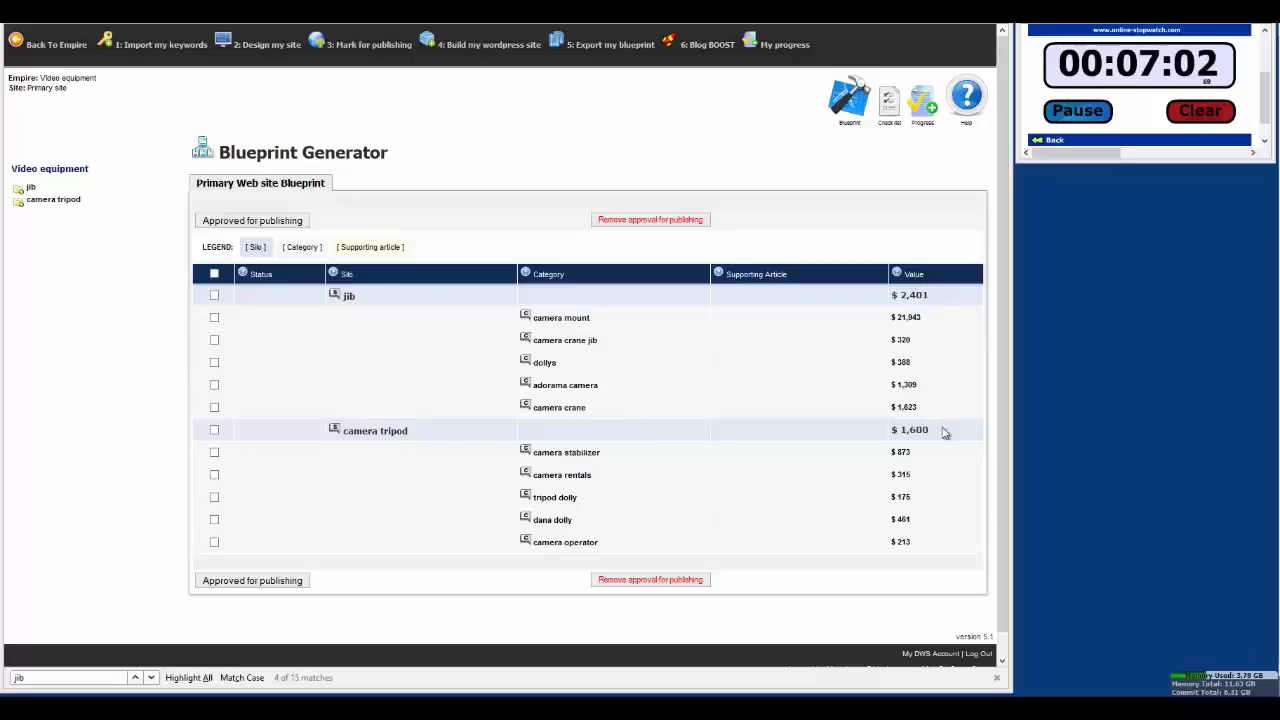
pyautogui.moveTo(940, 296); pyautogui.dragTo(897, 296)
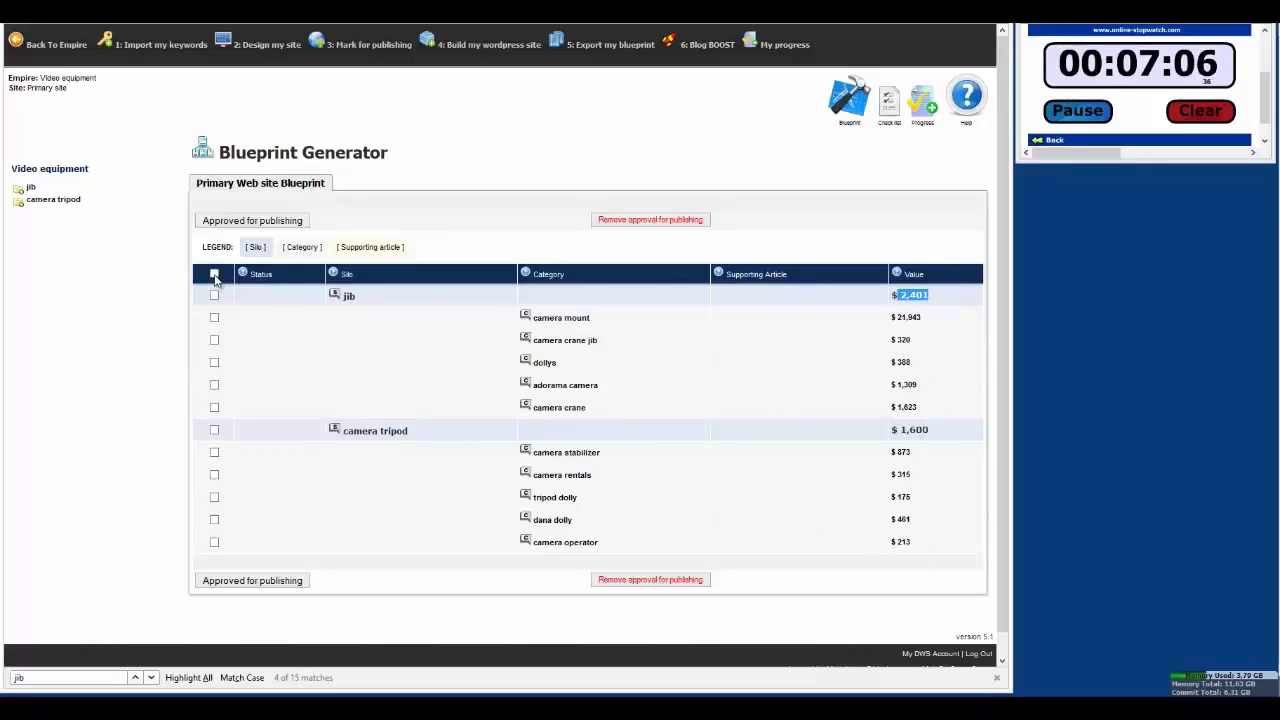
pyautogui.click(262, 588)
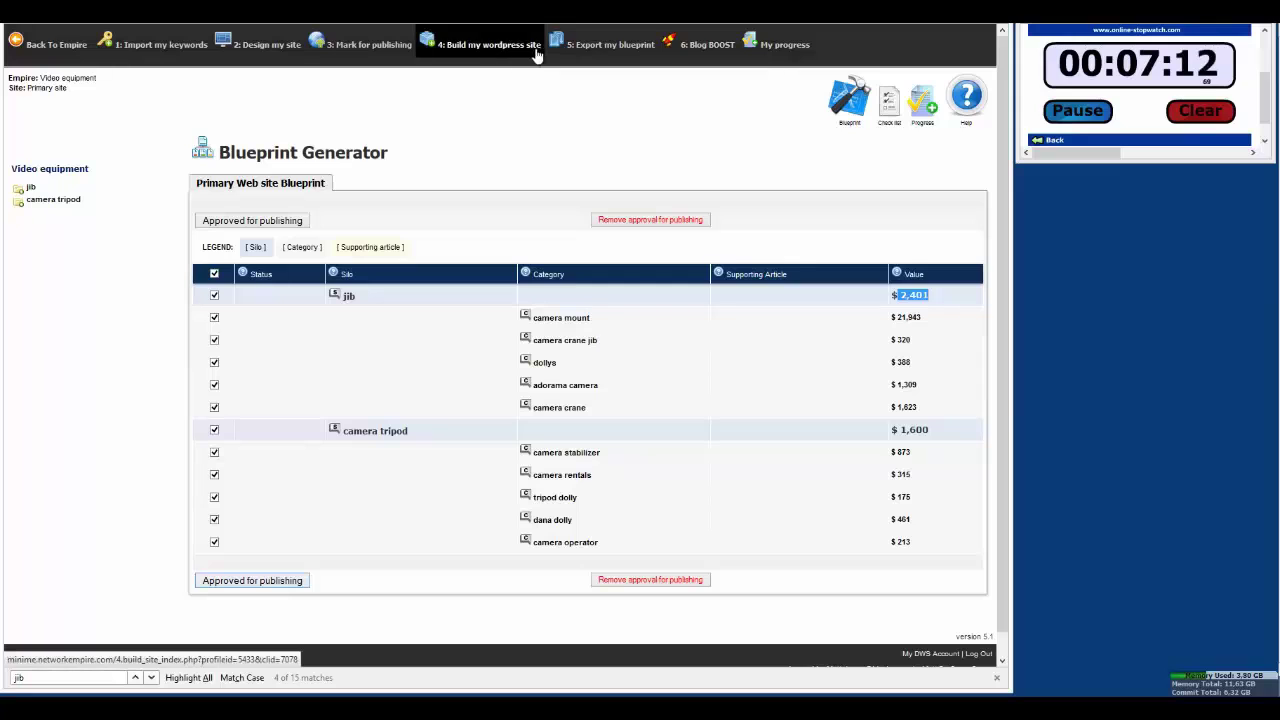
# Step: Look through the instructions for building the silo structured WordPress site
pyautogui.click(476, 47)
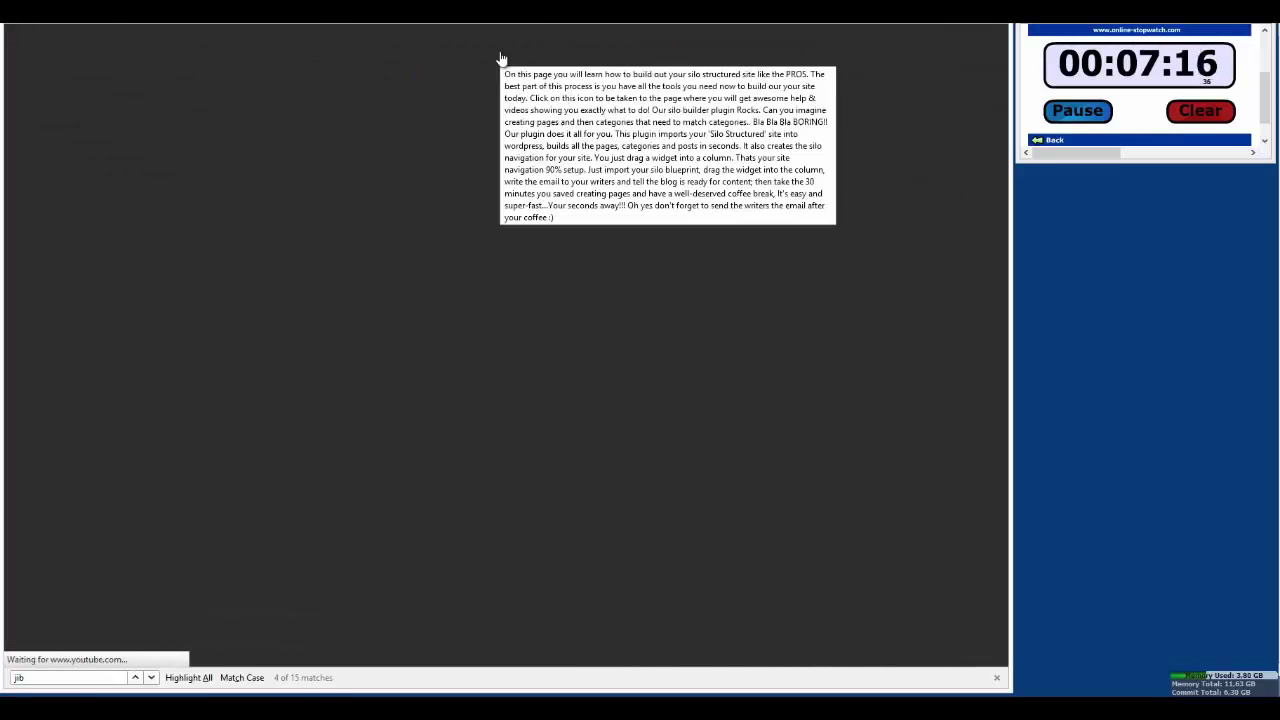
pyautogui.scroll(-5, 337, 374)
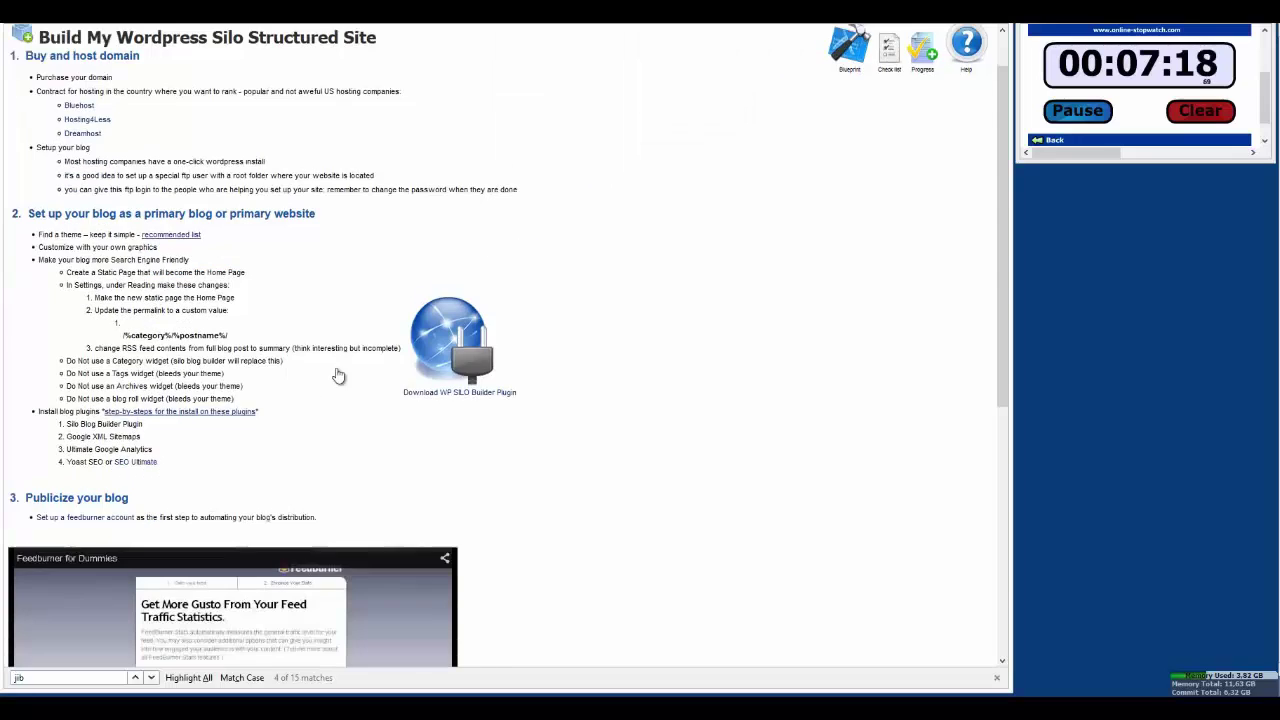
pyautogui.scroll(3, 338, 375)
pyautogui.scroll(4, 338, 374)
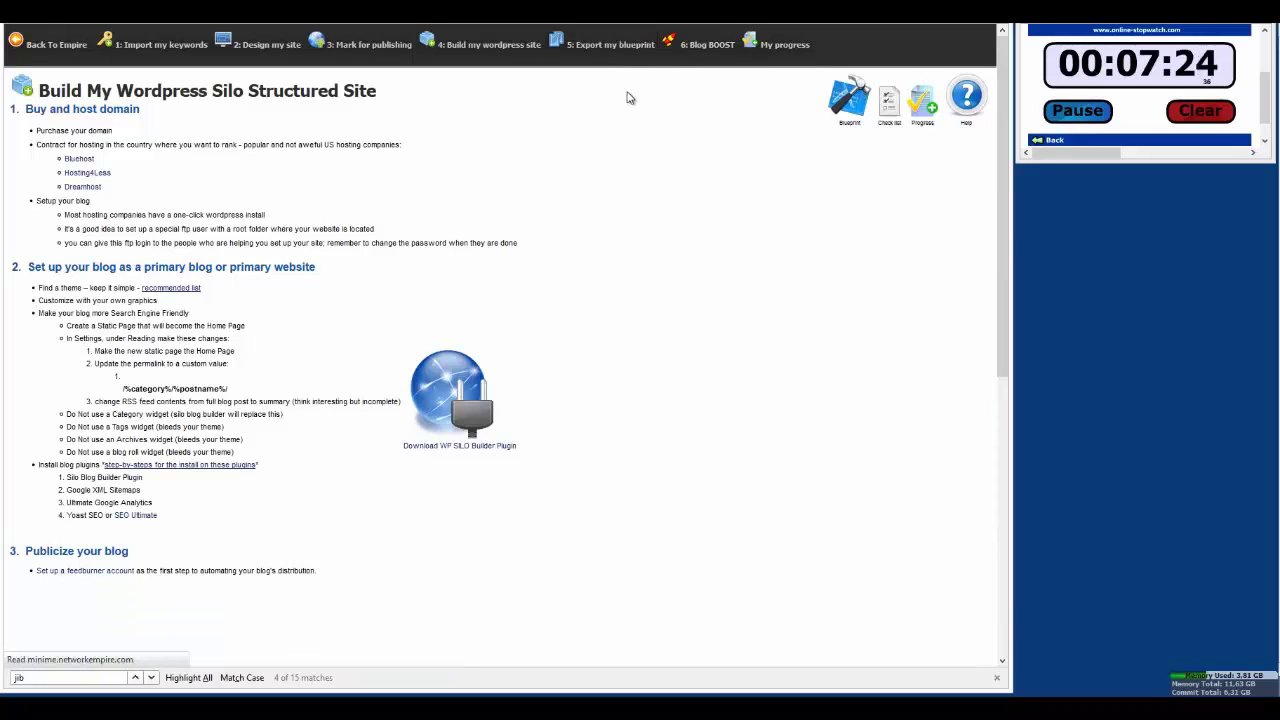
# Step: Export the website blueprint as XML, saving it over the existing file dws-blueprint-5432-Camera pro.xml
pyautogui.click(615, 50)
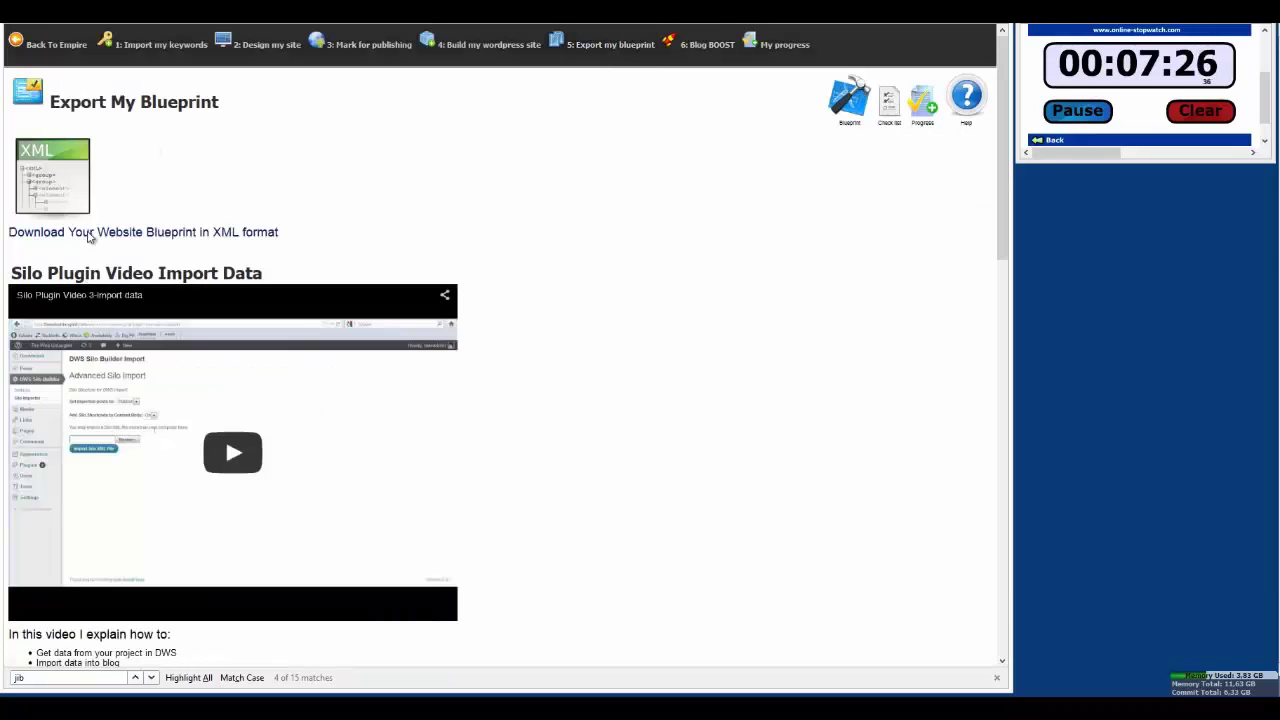
pyautogui.rightClick(88, 236)
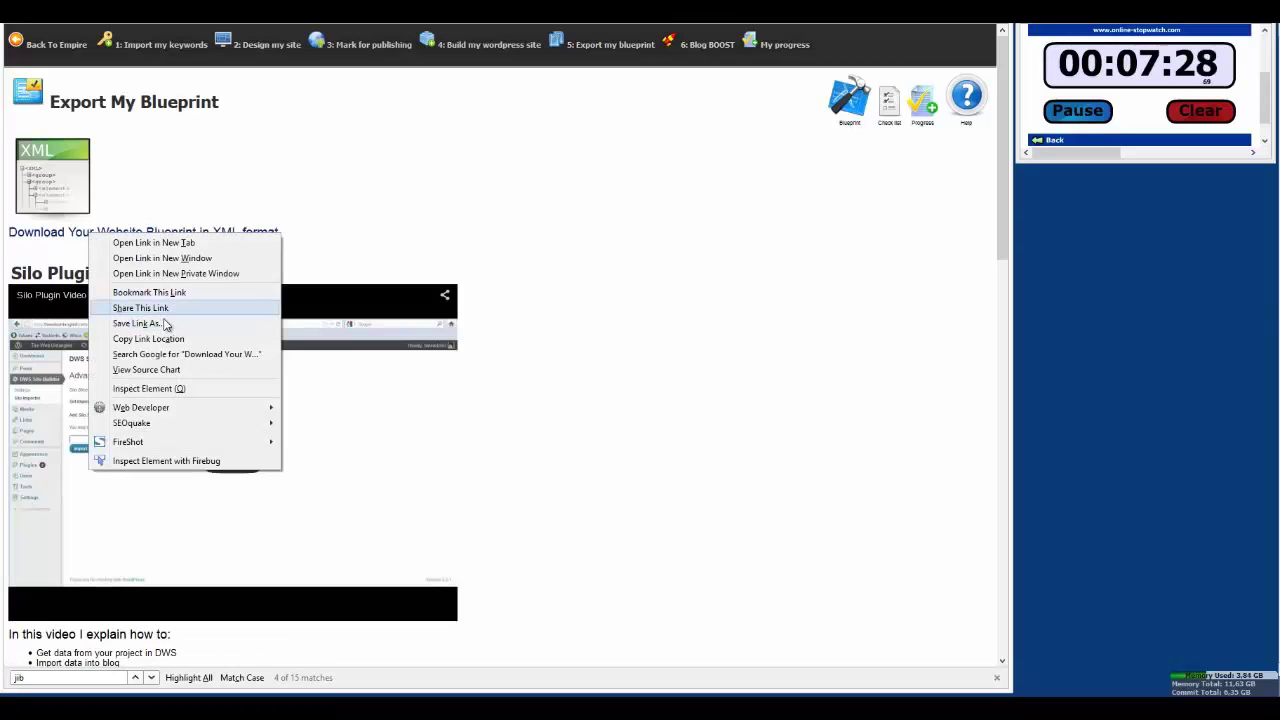
pyautogui.click(165, 325)
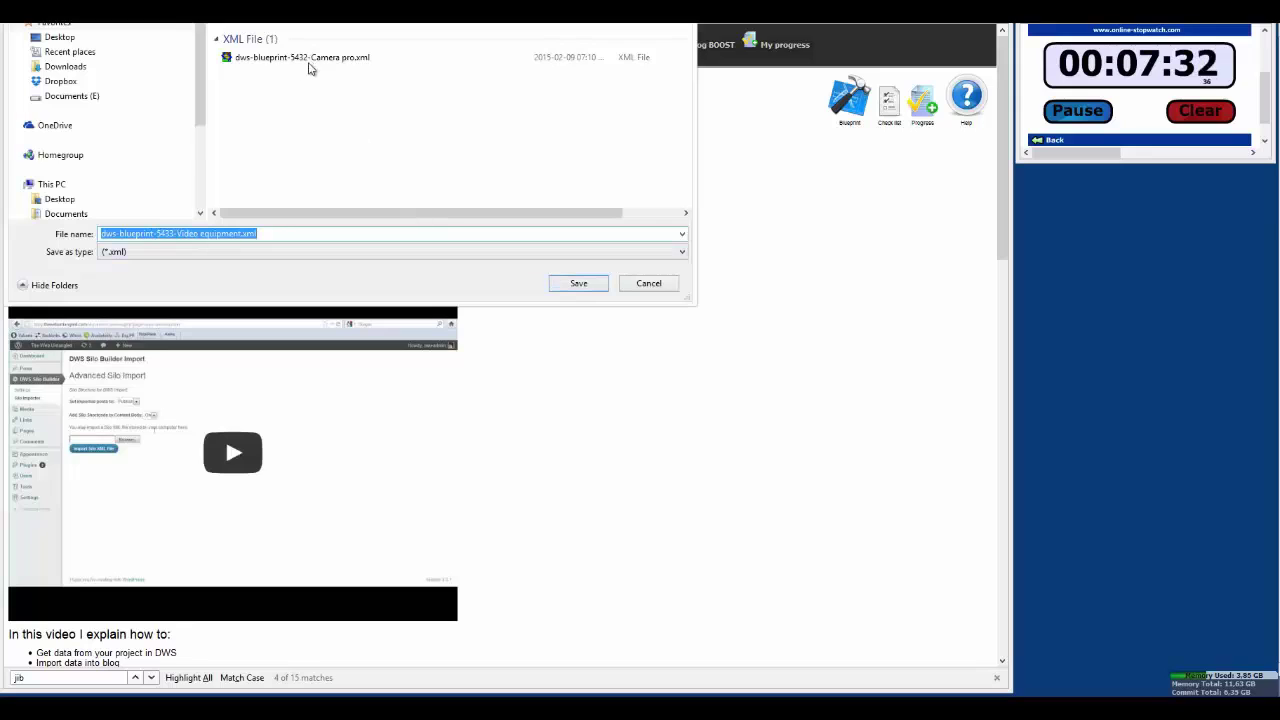
pyautogui.click(305, 60)
pyautogui.click(578, 283)
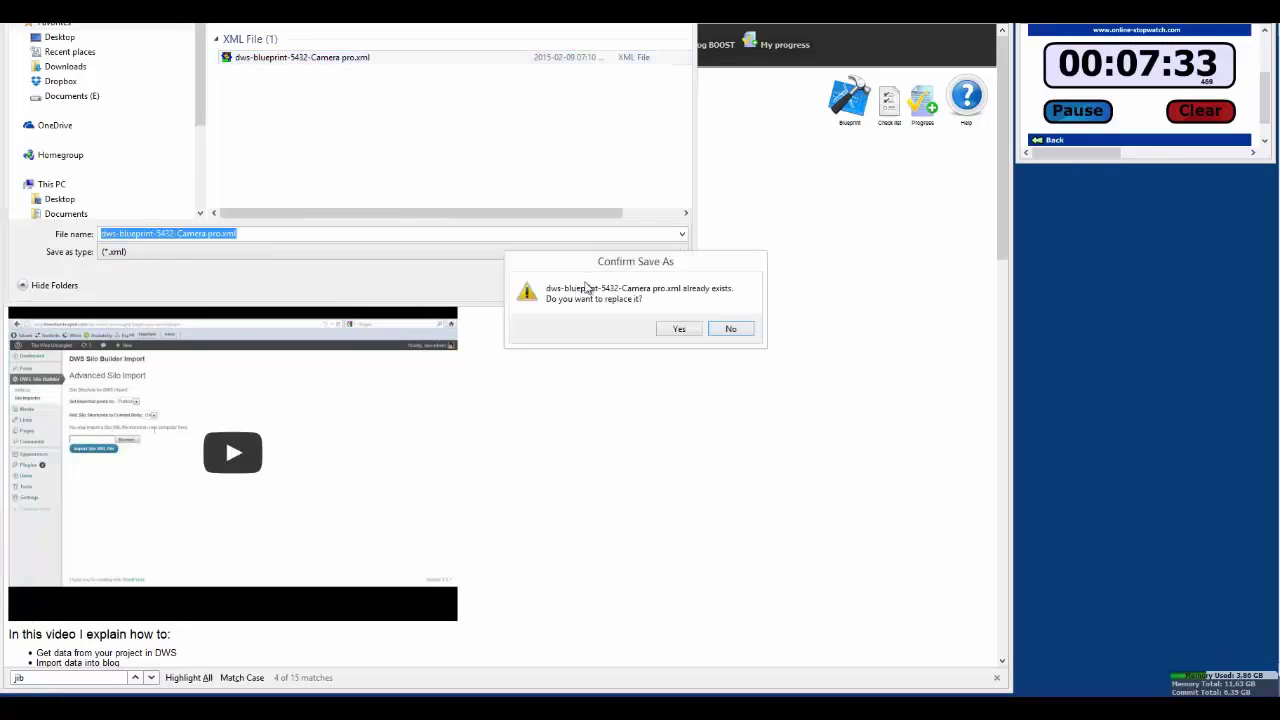
pyautogui.click(688, 334)
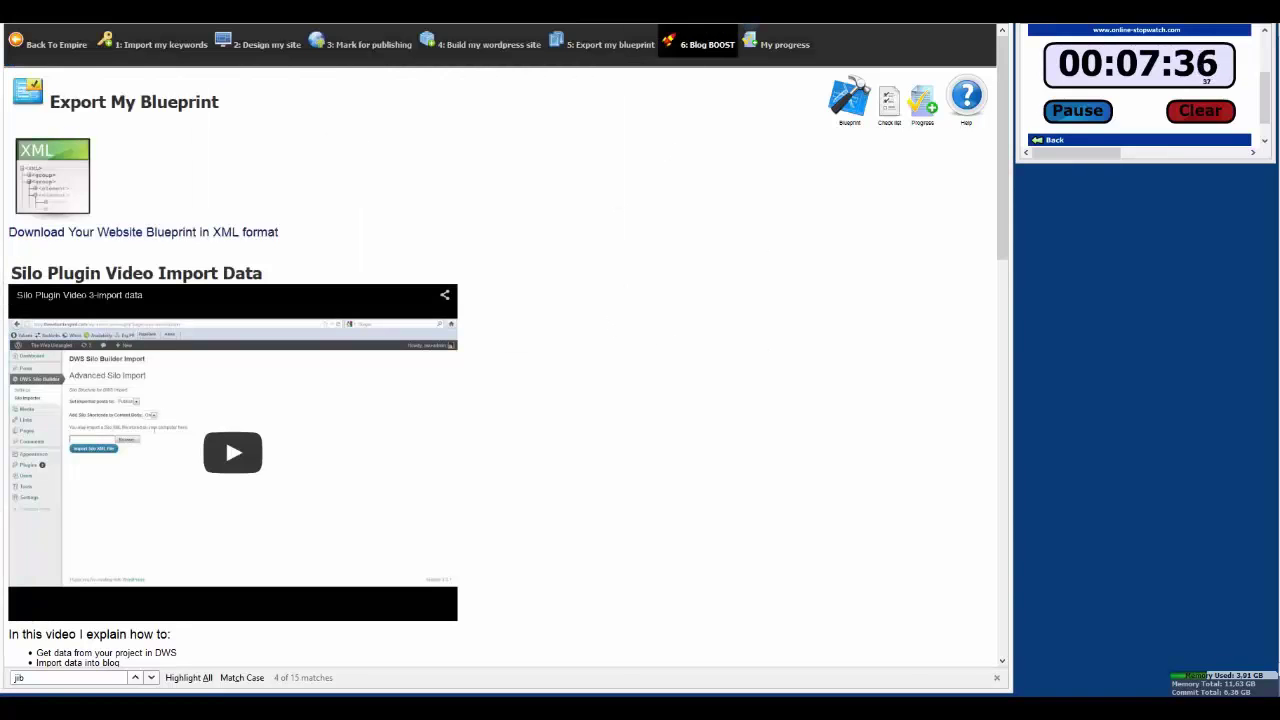
# Step: Switch to the WordPress admin site and choose dws-blueprint-5432-Camera pro.xml from the Desktop in the NE Video Silo Builder's Silo Importer
pyautogui.hotkey('ctrl', 'Tab')
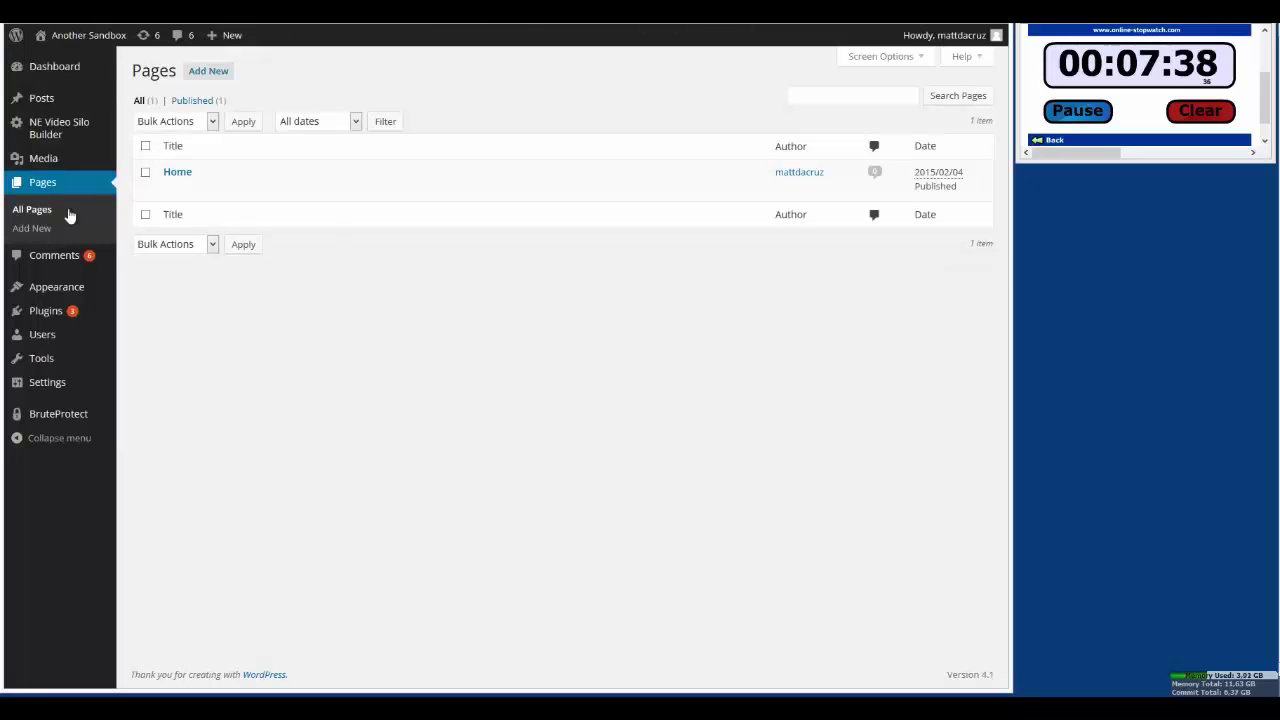
pyautogui.moveTo(50, 127)
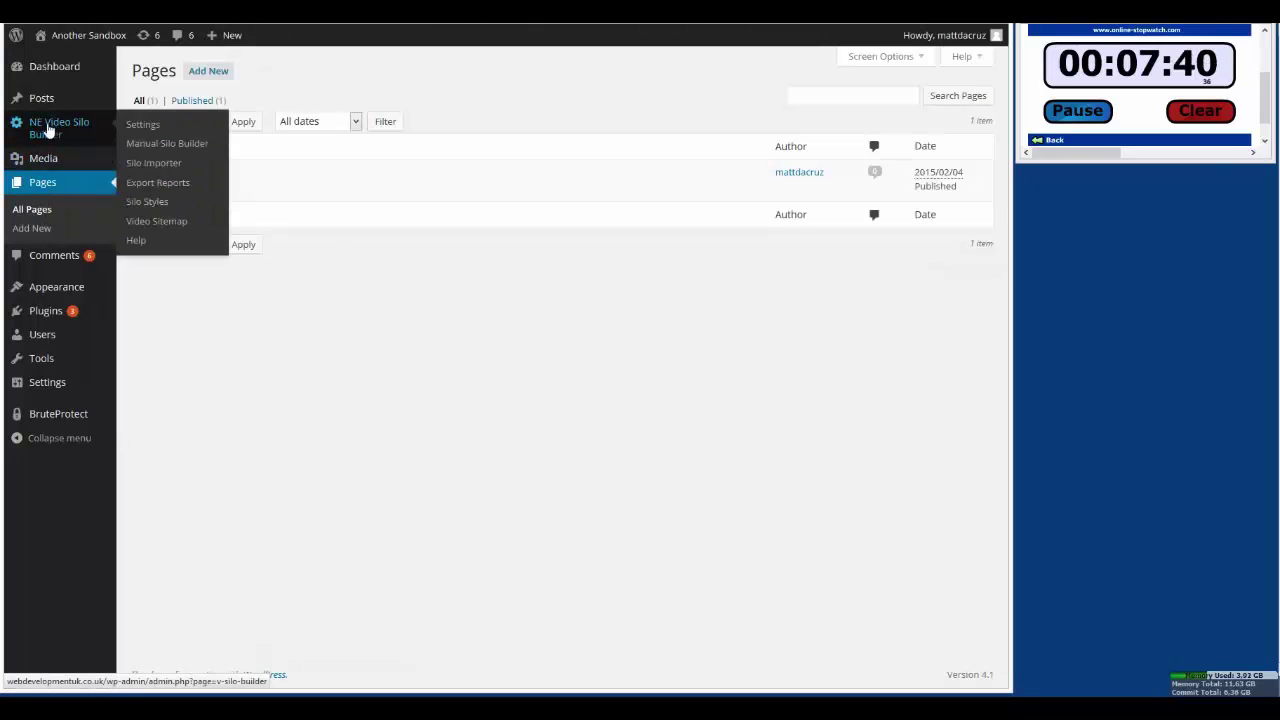
pyautogui.click(176, 163)
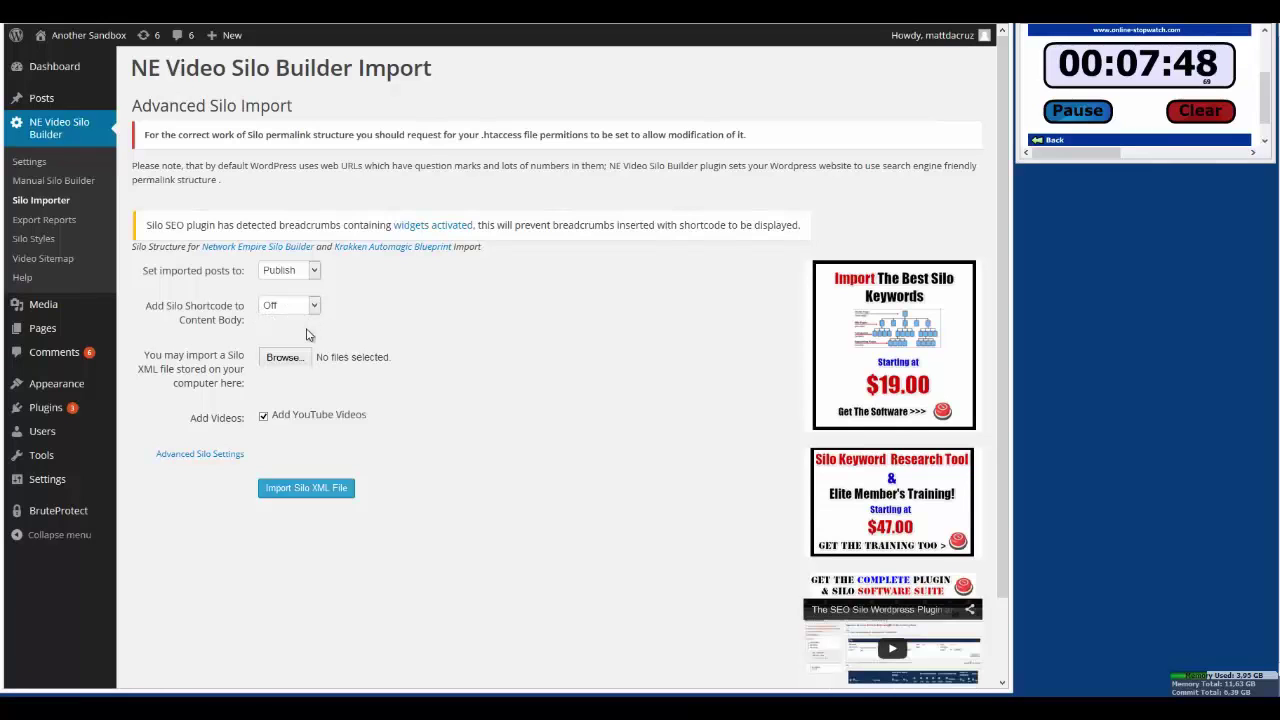
pyautogui.click(284, 358)
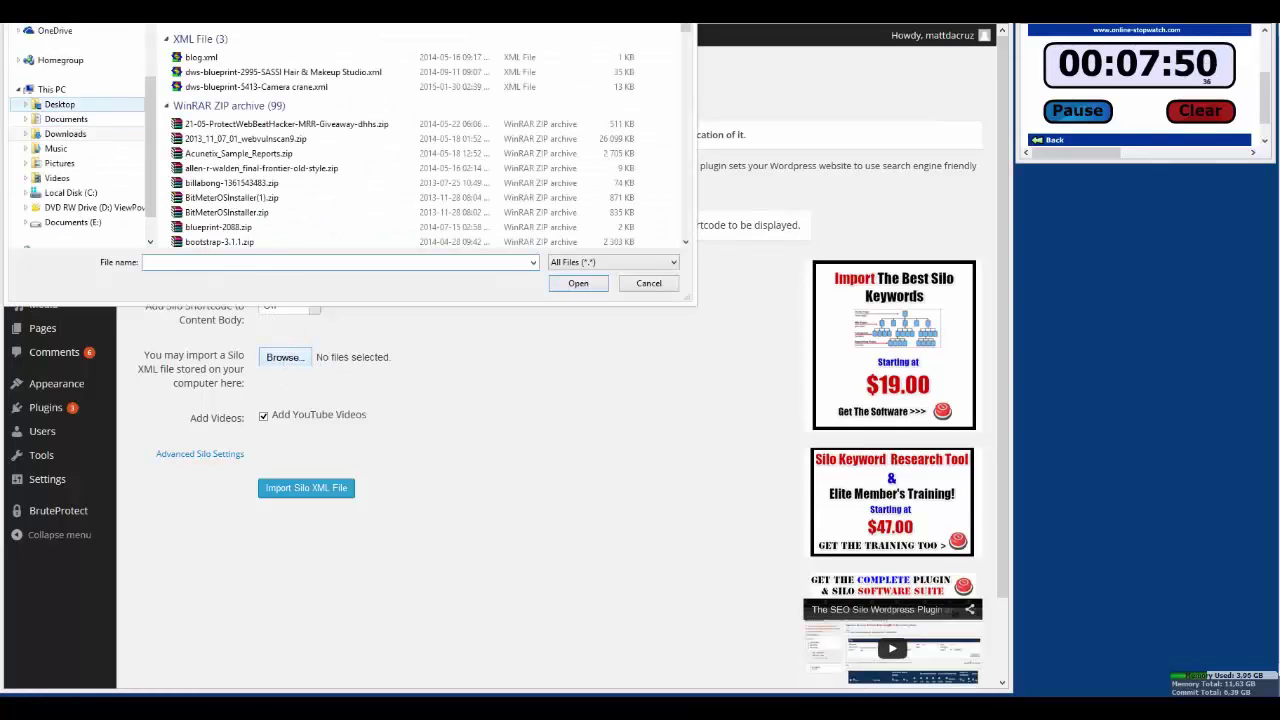
pyautogui.click(70, 105)
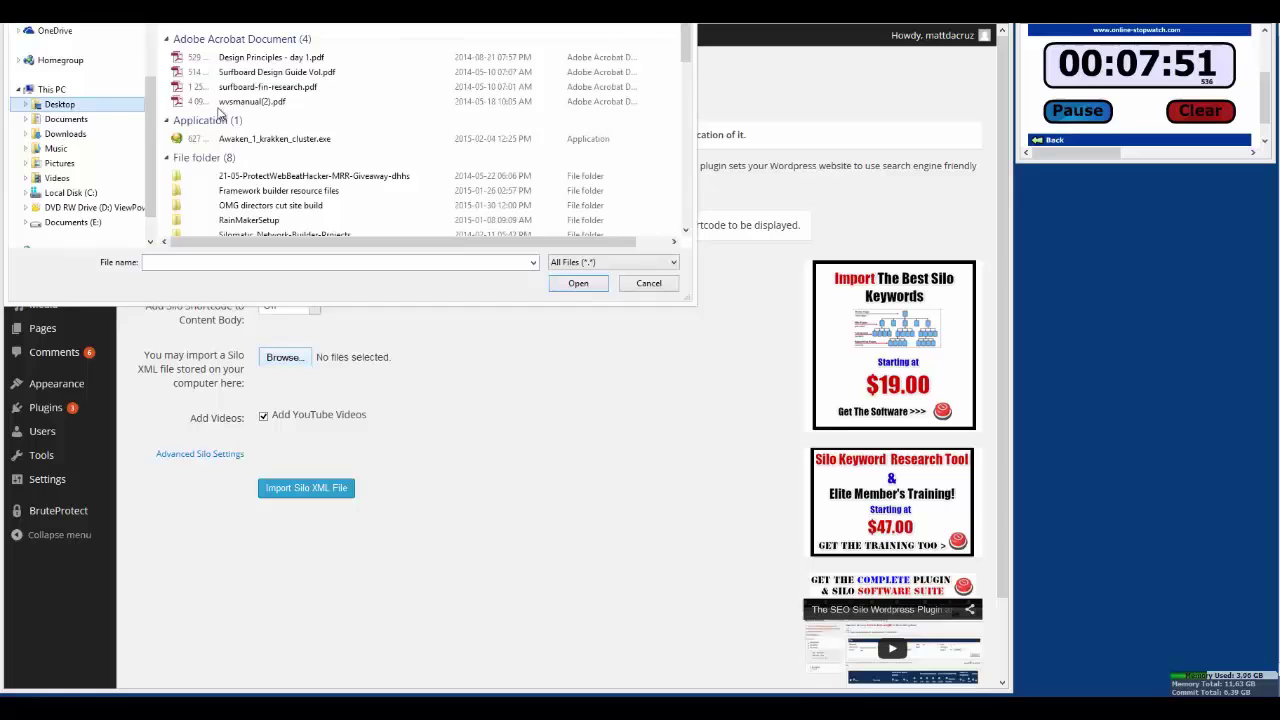
pyautogui.click(256, 206)
pyautogui.scroll(-10, 256, 210)
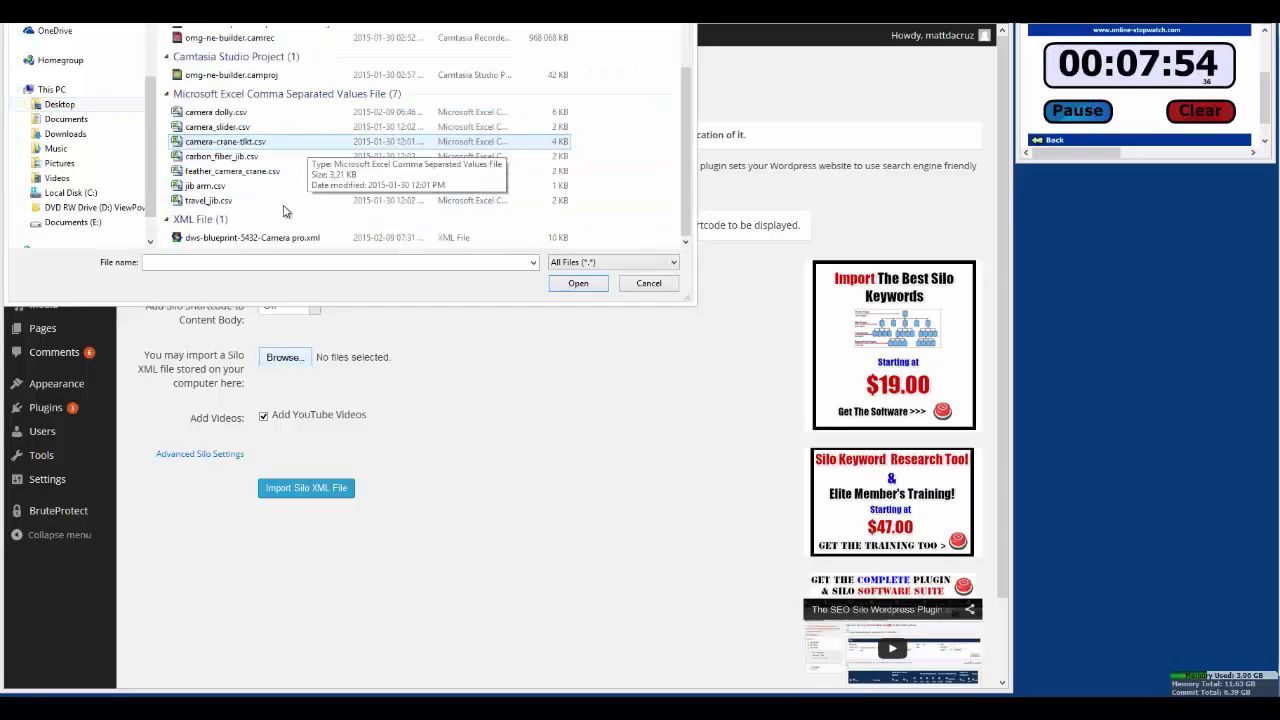
pyautogui.click(277, 238)
pyautogui.click(579, 286)
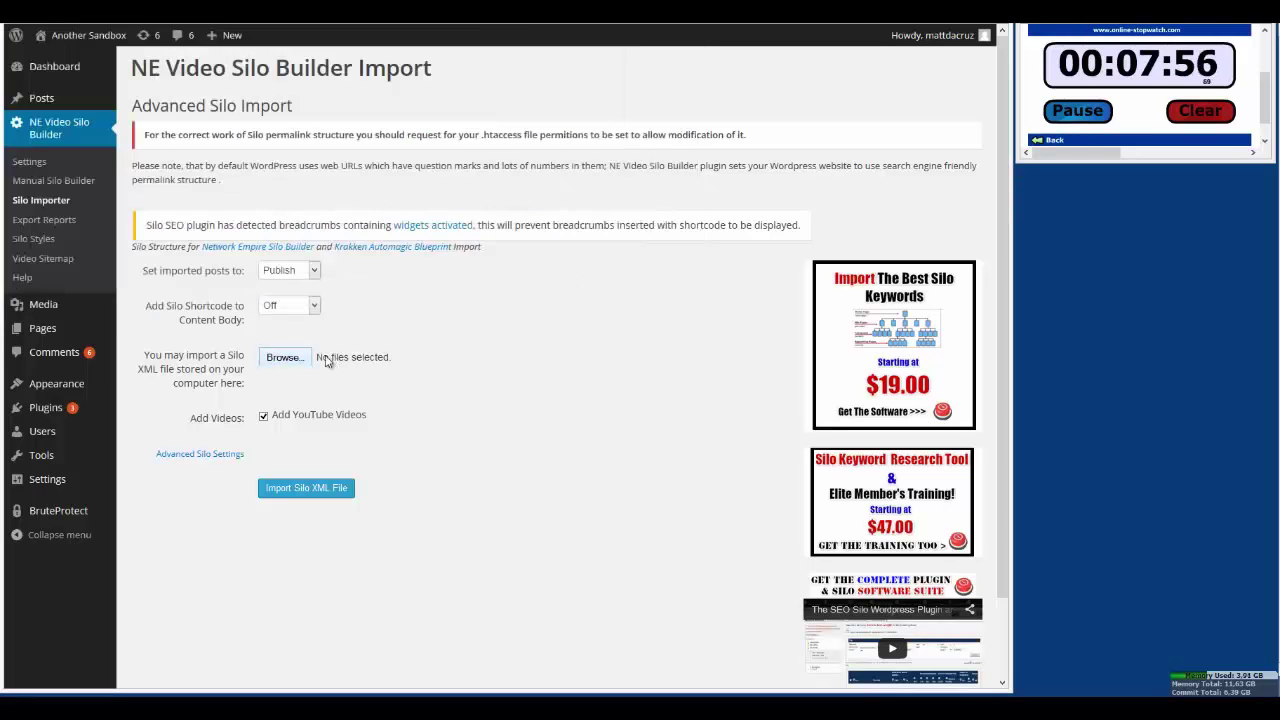
# Step: Show the advanced silo settings and import the chosen silo XML file with YouTube videos added and posts set to Publish
pyautogui.click(214, 455)
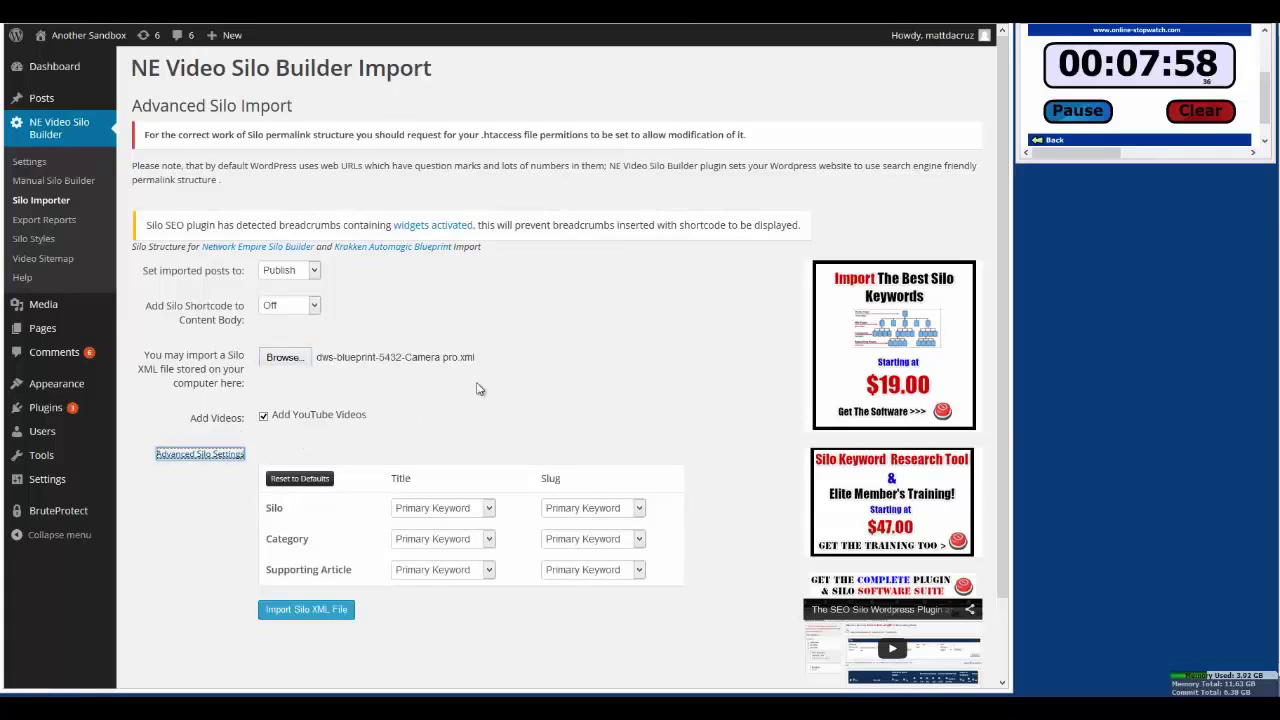
pyautogui.scroll(-2, 340, 440)
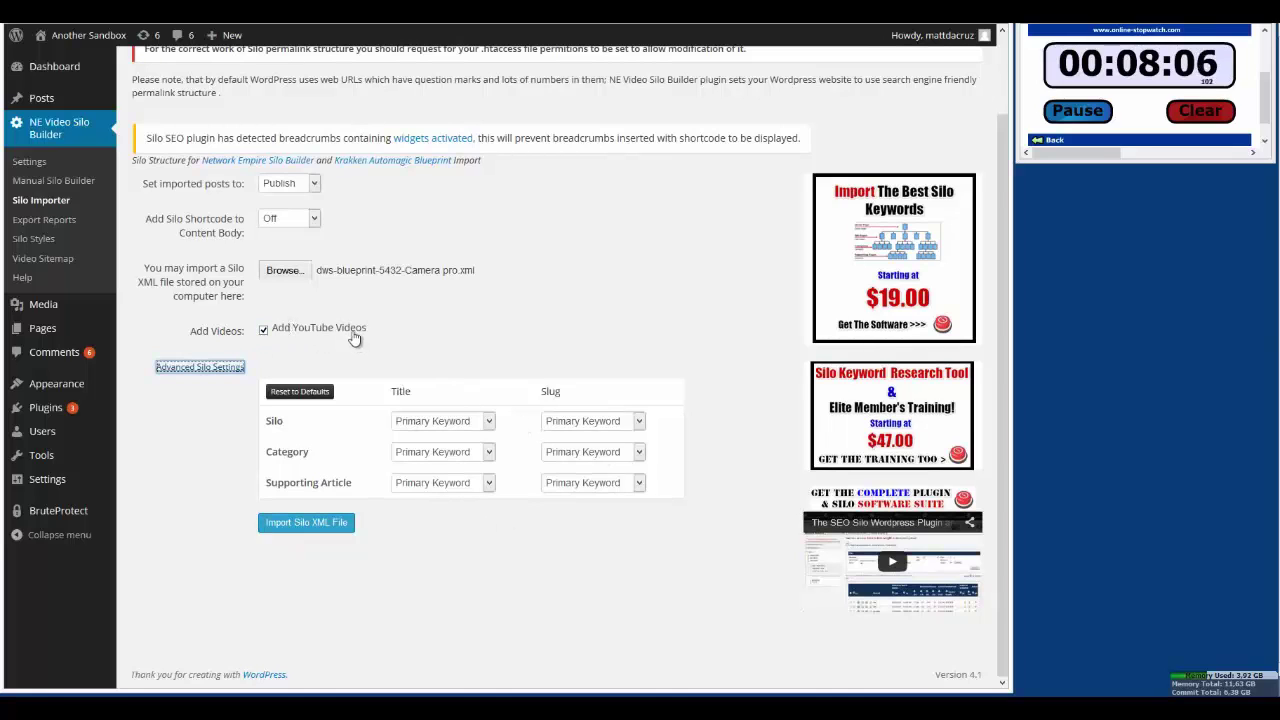
pyautogui.click(310, 527)
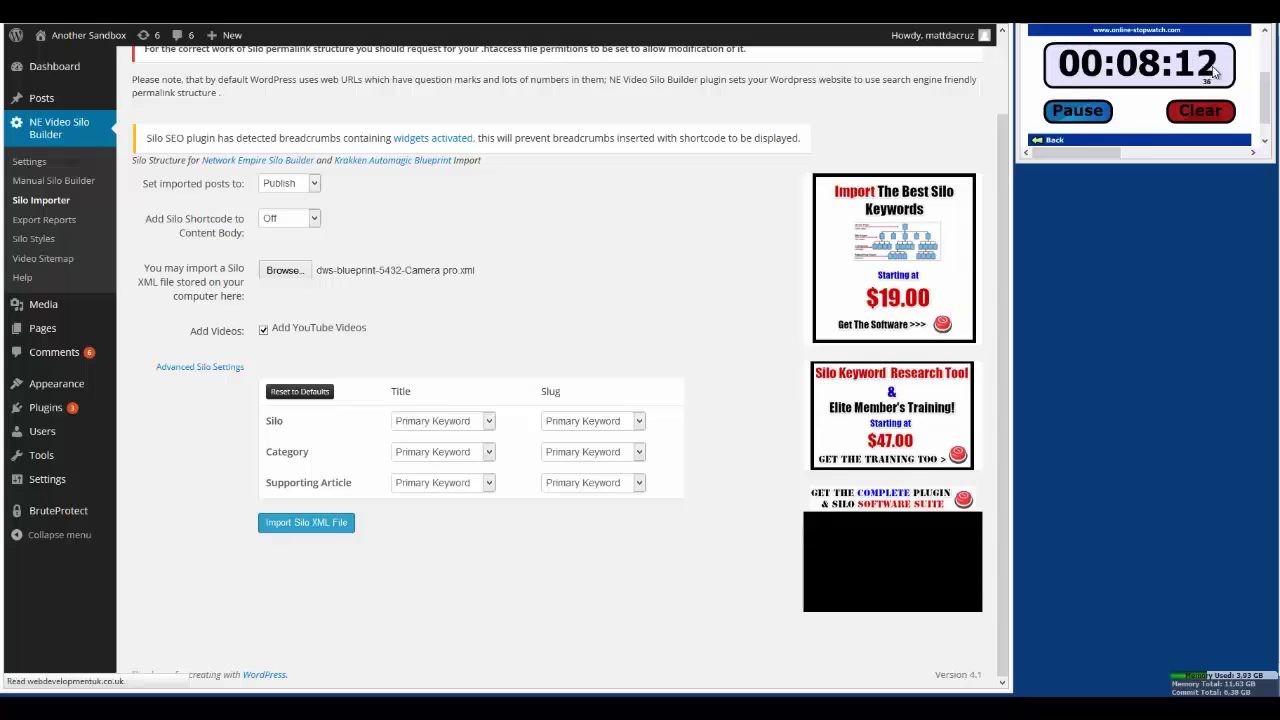
# Step: Pause and resume the stopwatch, and open the list of all site pages to check the imported silos
pyautogui.click(1094, 117)
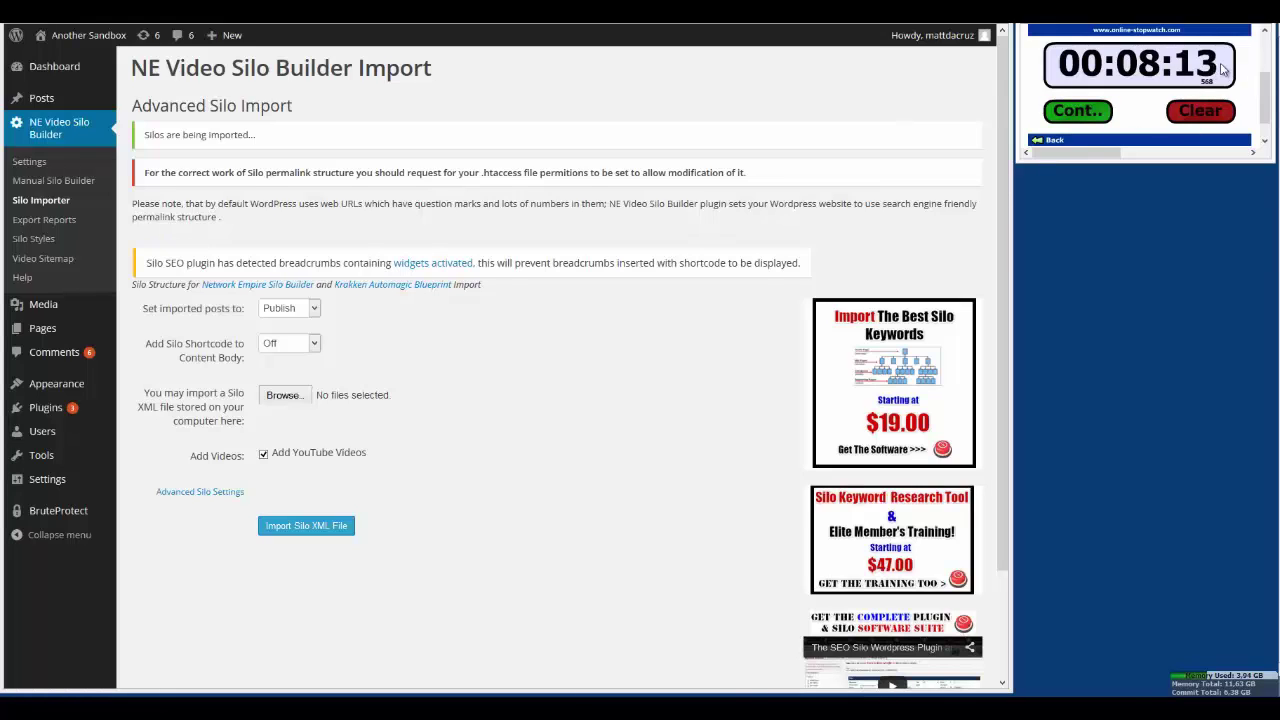
pyautogui.click(1073, 117)
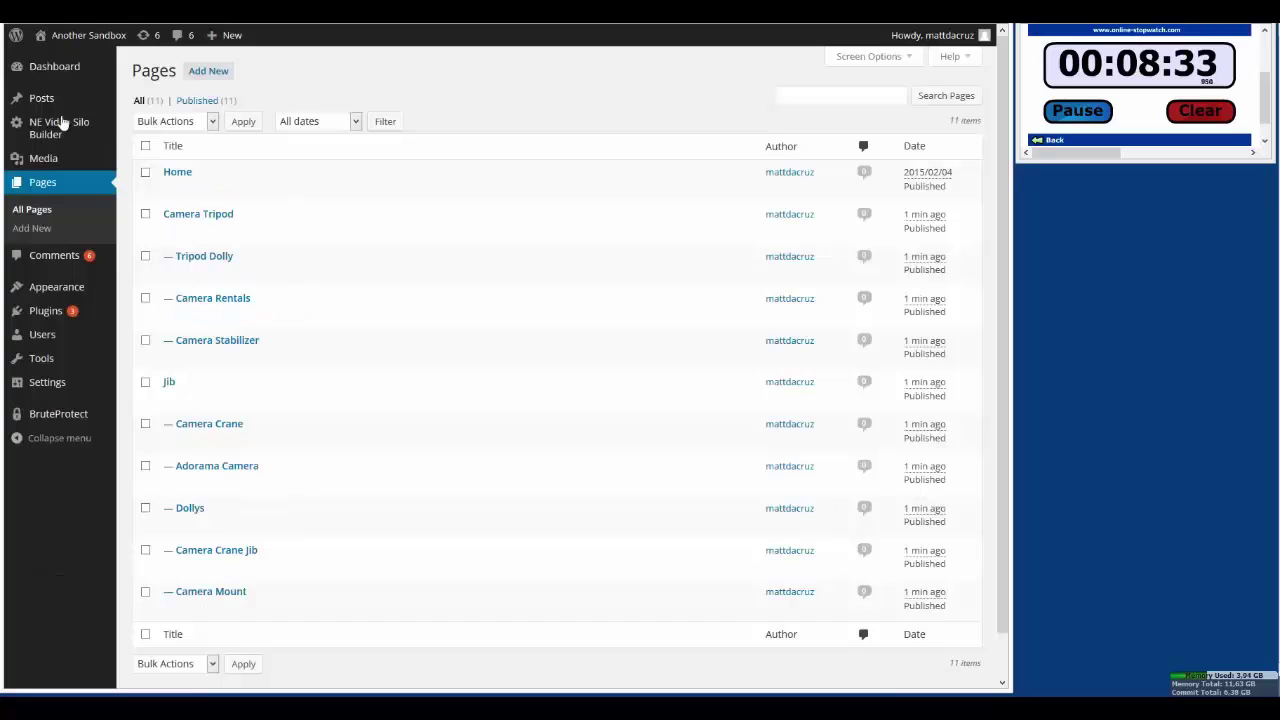
pyautogui.moveTo(46, 105)
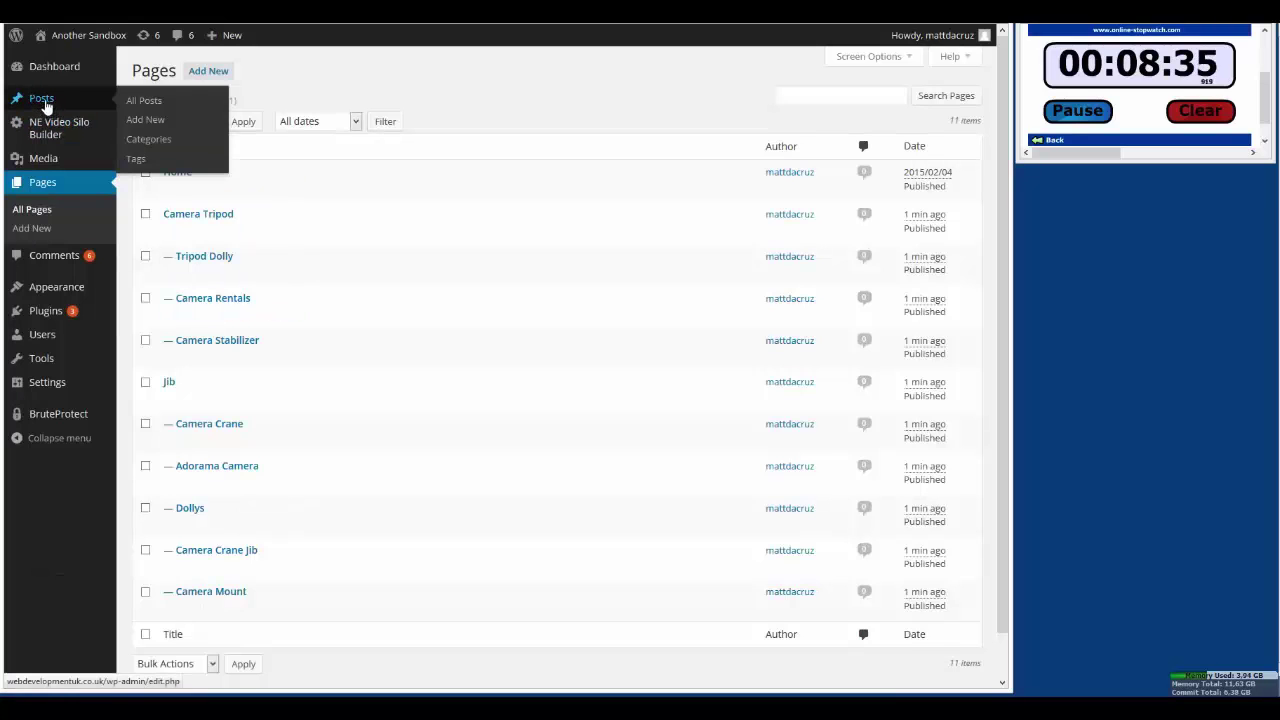
# Step: Review the imported Jib page on the live site, highlighting J.I.B. in its video heading and checking the embedded video
pyautogui.moveTo(54, 138)
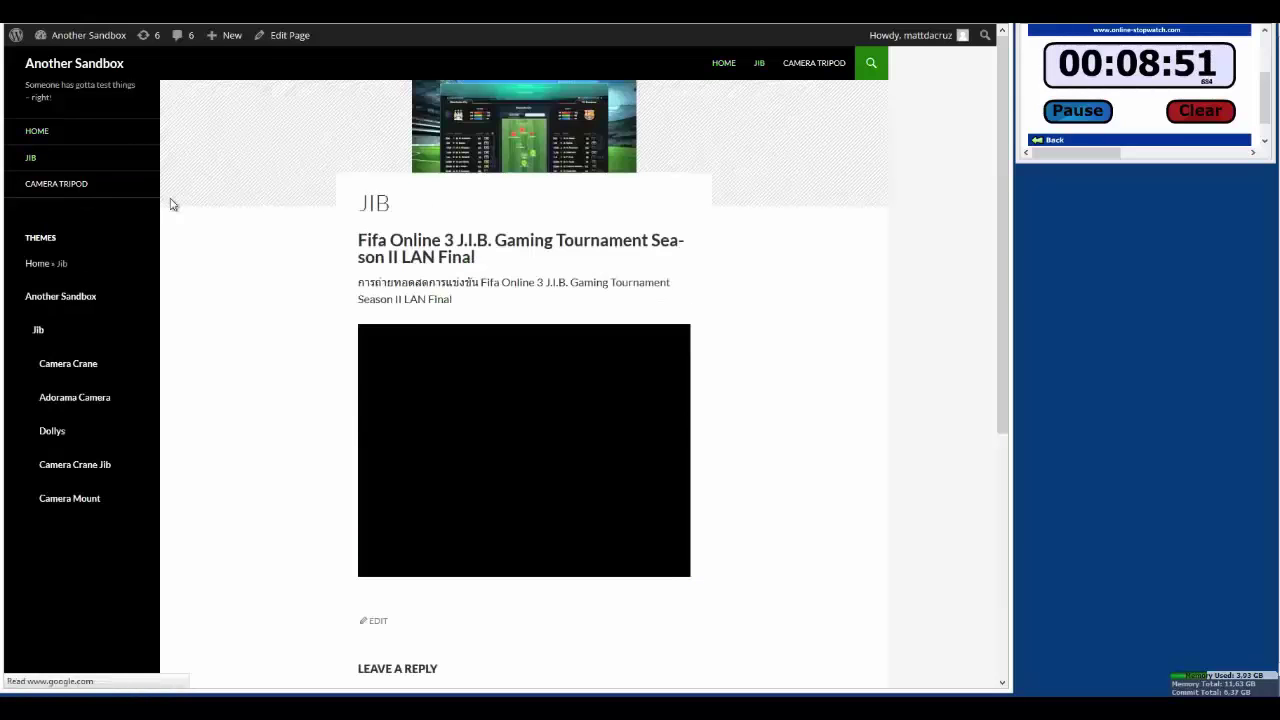
pyautogui.scroll(-1, 710, 246)
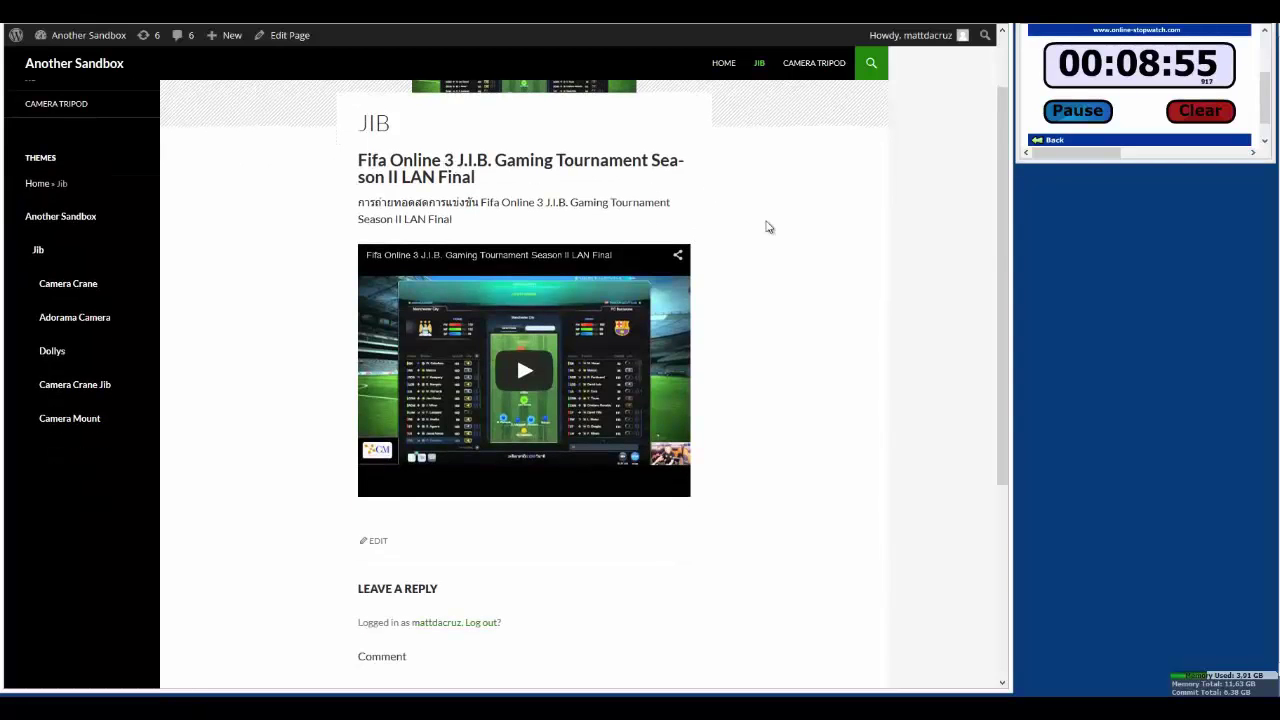
pyautogui.scroll(-1, 766, 226)
pyautogui.scroll(2, 700, 235)
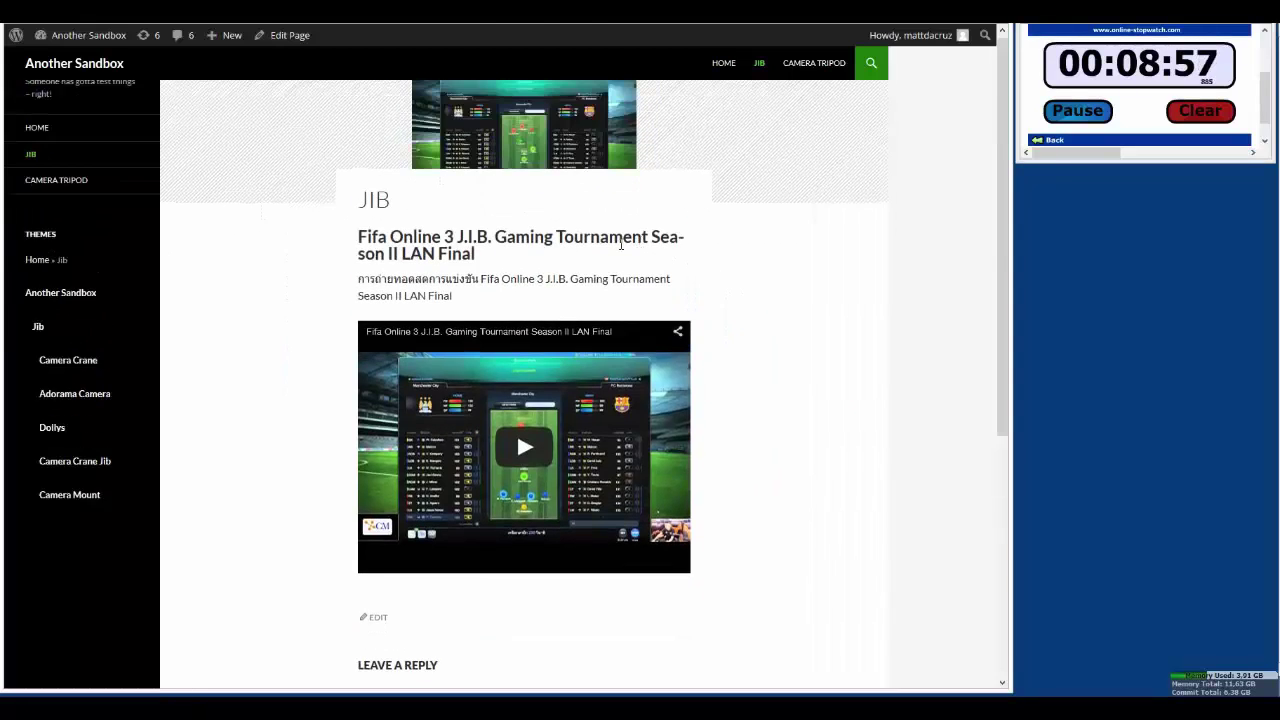
pyautogui.moveTo(459, 240); pyautogui.dragTo(494, 241)
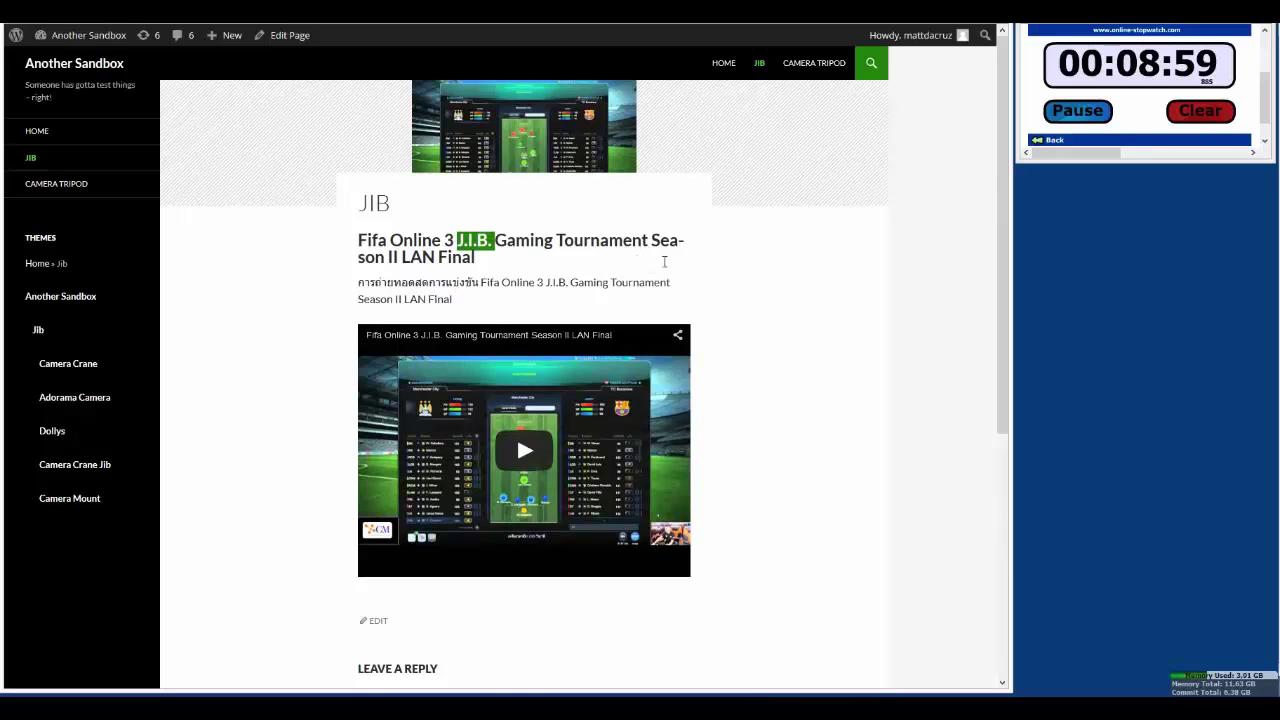
pyautogui.scroll(-1, 585, 238)
pyautogui.scroll(1, 585, 238)
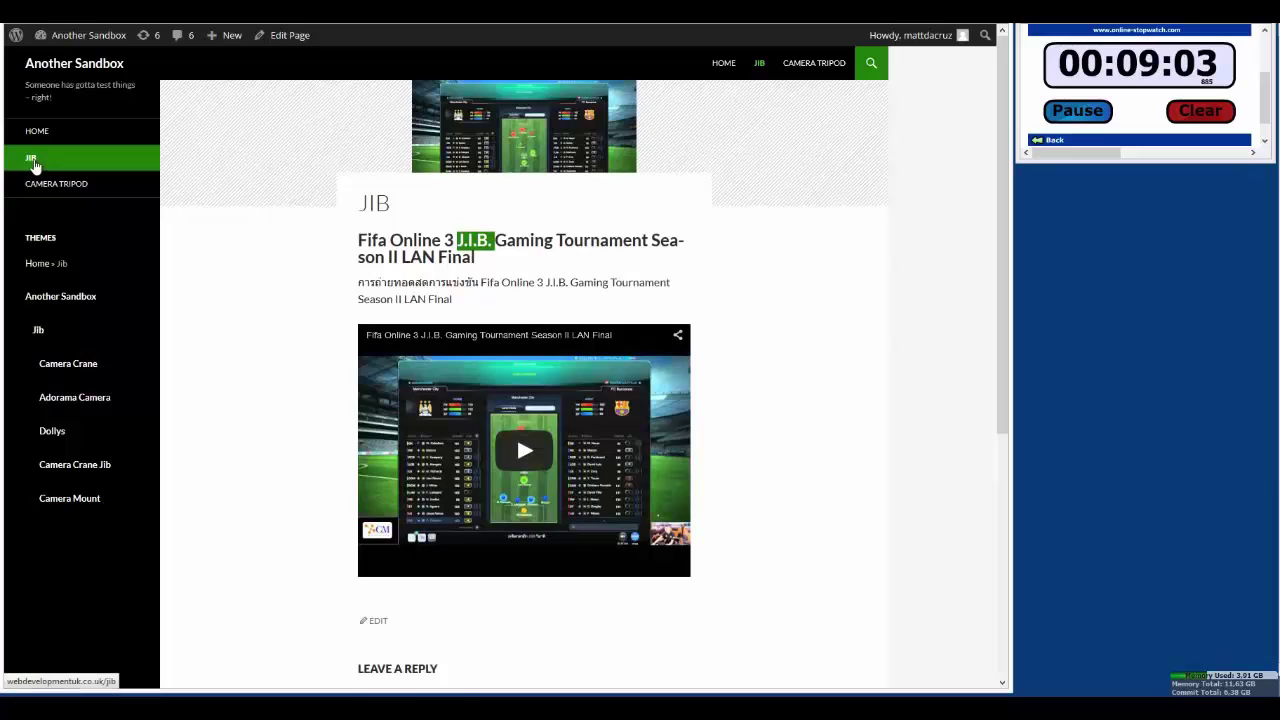
# Step: Open the Camera Crane and Adorama Camera pages of the Jib silo and look over their imported content
pyautogui.click(69, 365)
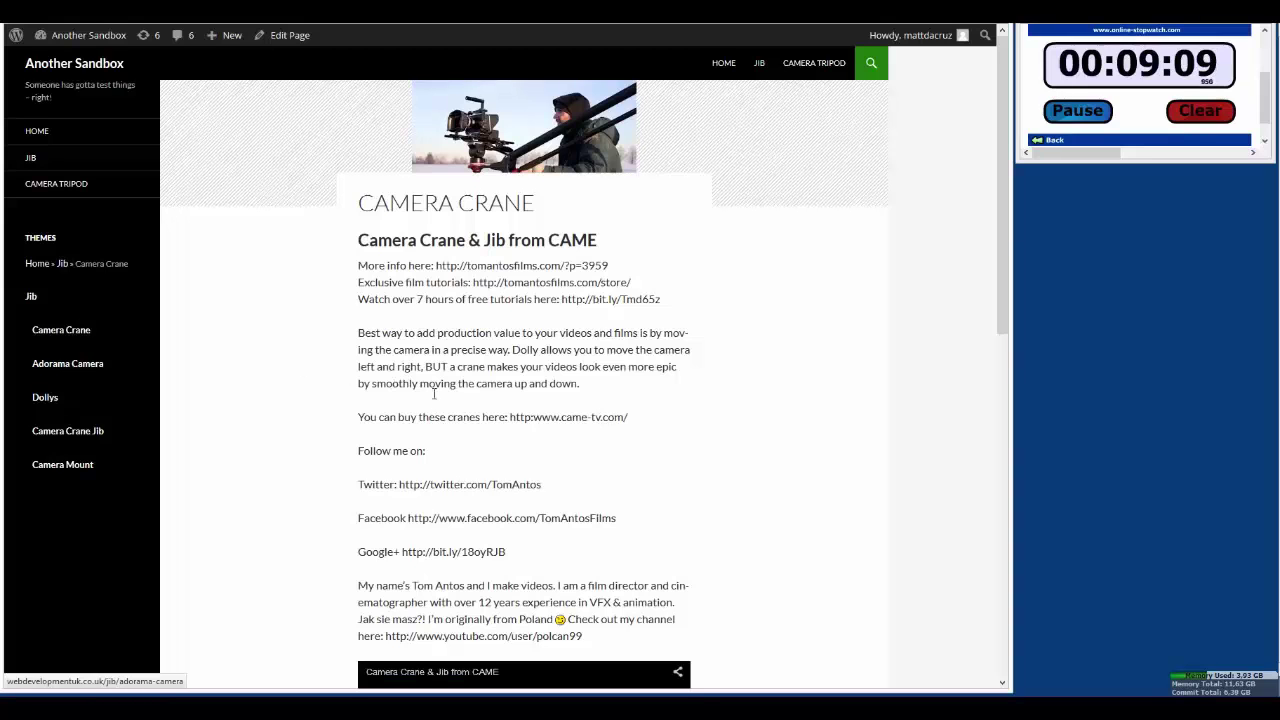
pyautogui.scroll(-4, 751, 345)
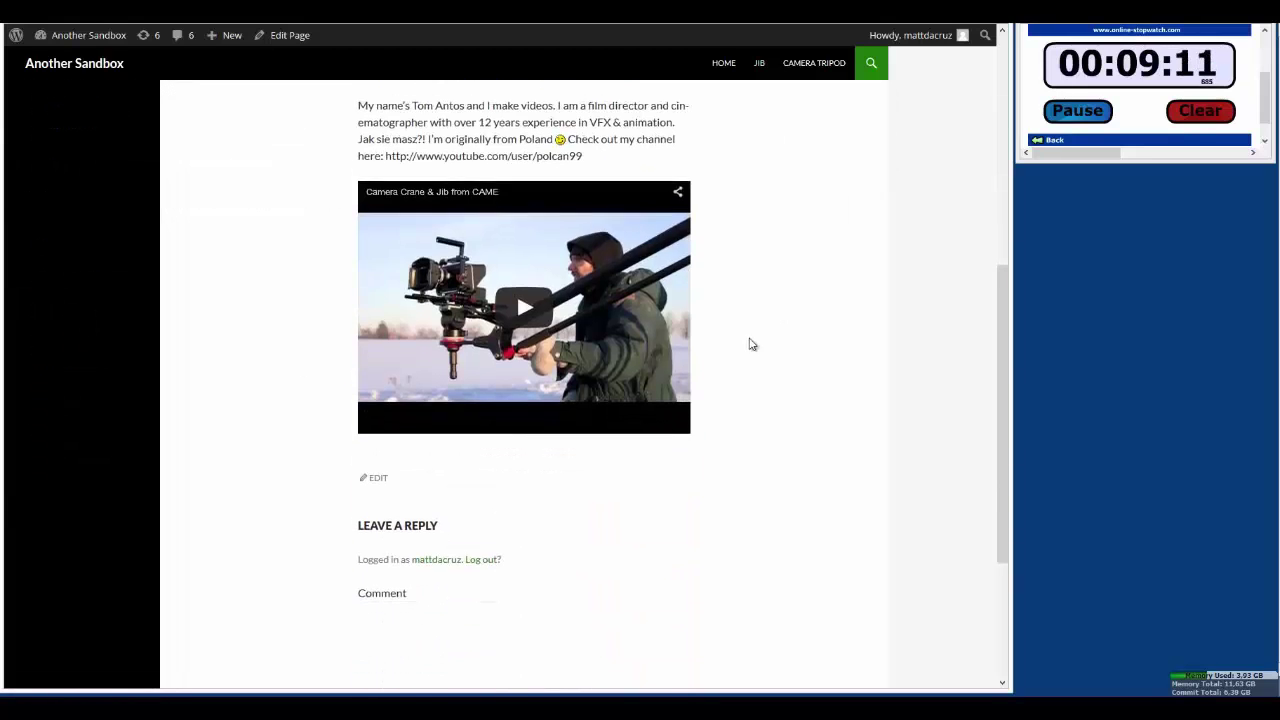
pyautogui.scroll(3, 333, 482)
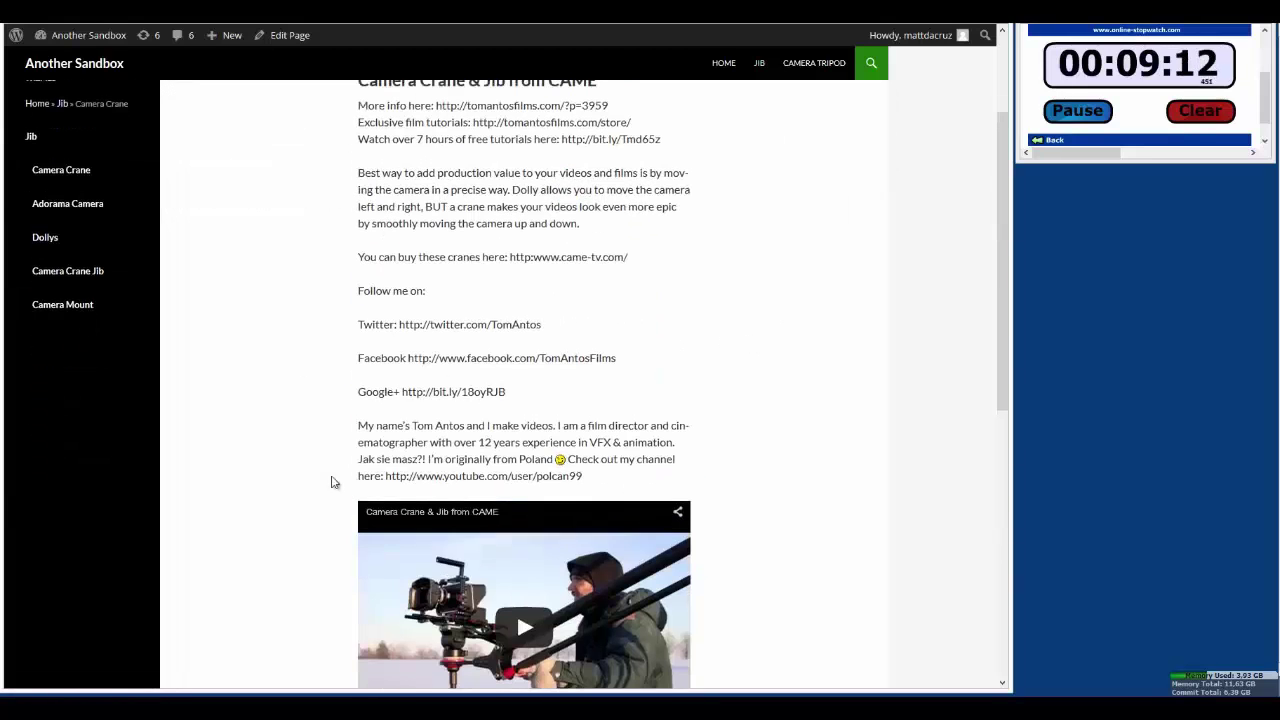
pyautogui.click(82, 203)
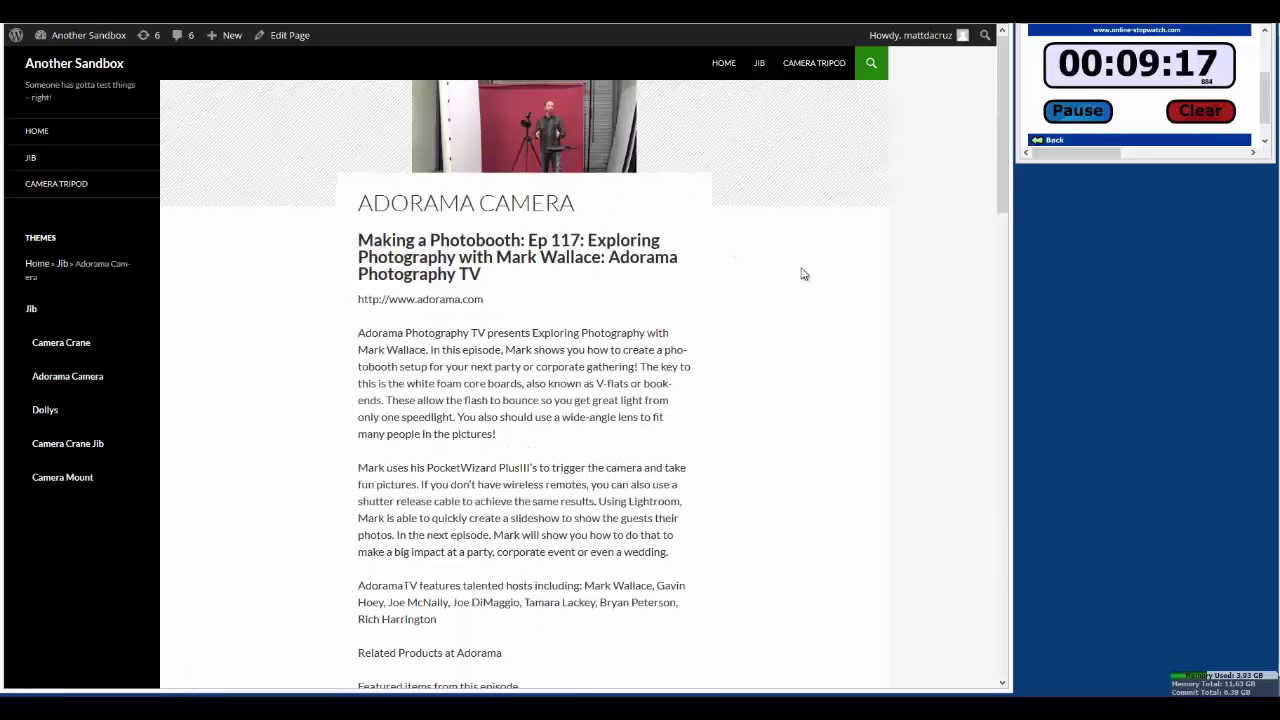
pyautogui.scroll(-3, 802, 274)
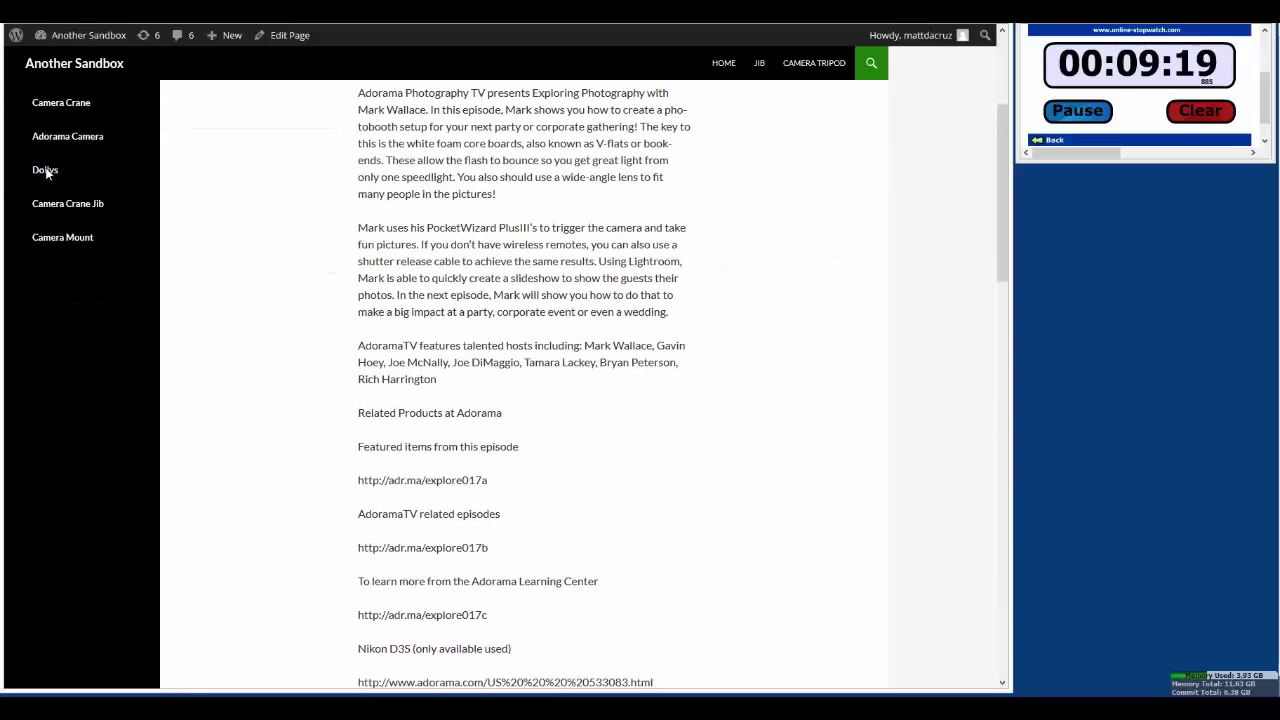
# Step: Open the Dollys page in the Jib silo, highlight Dollys in its heading and check the video's relevance
pyautogui.click(46, 172)
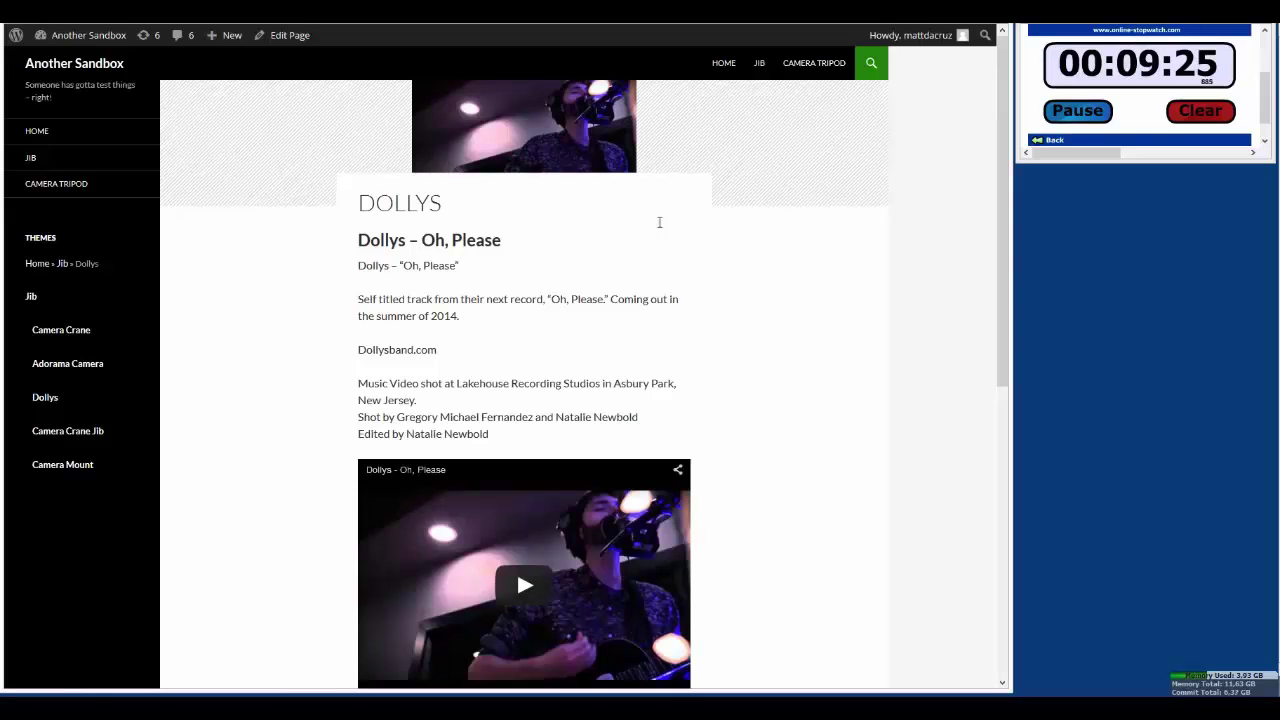
pyautogui.moveTo(357, 243); pyautogui.dragTo(406, 250)
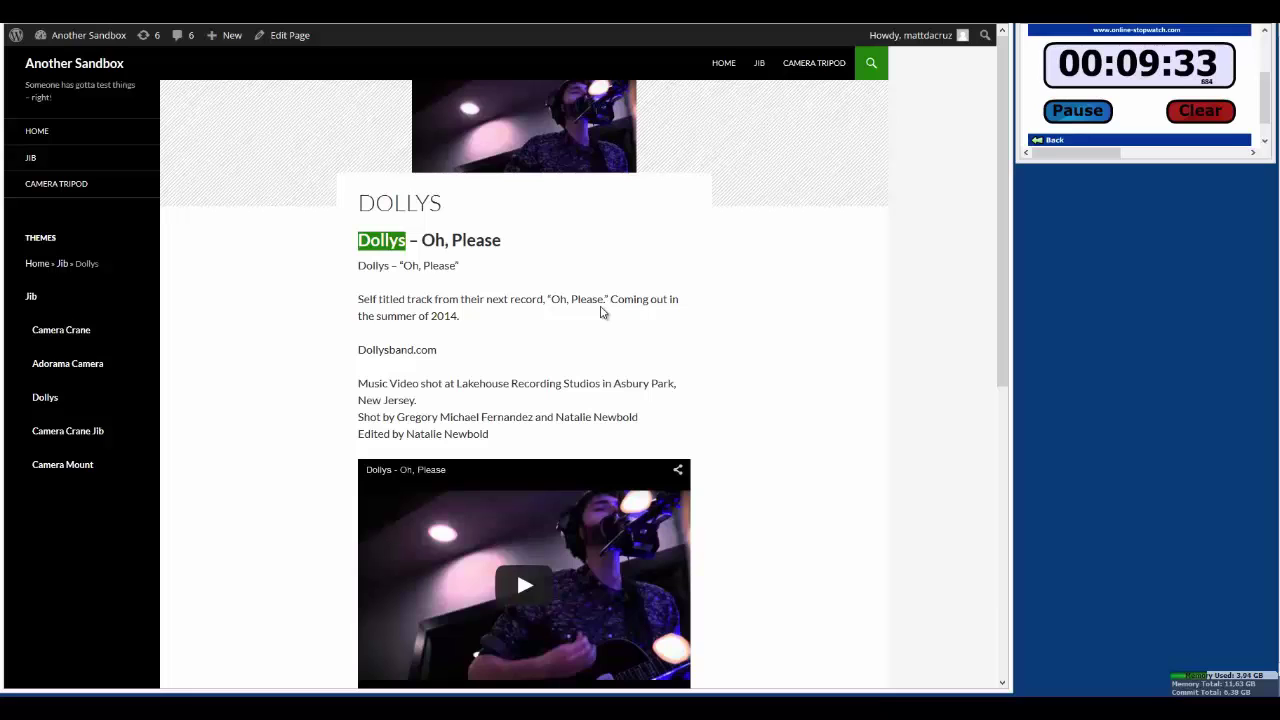
pyautogui.scroll(-3, 615, 300)
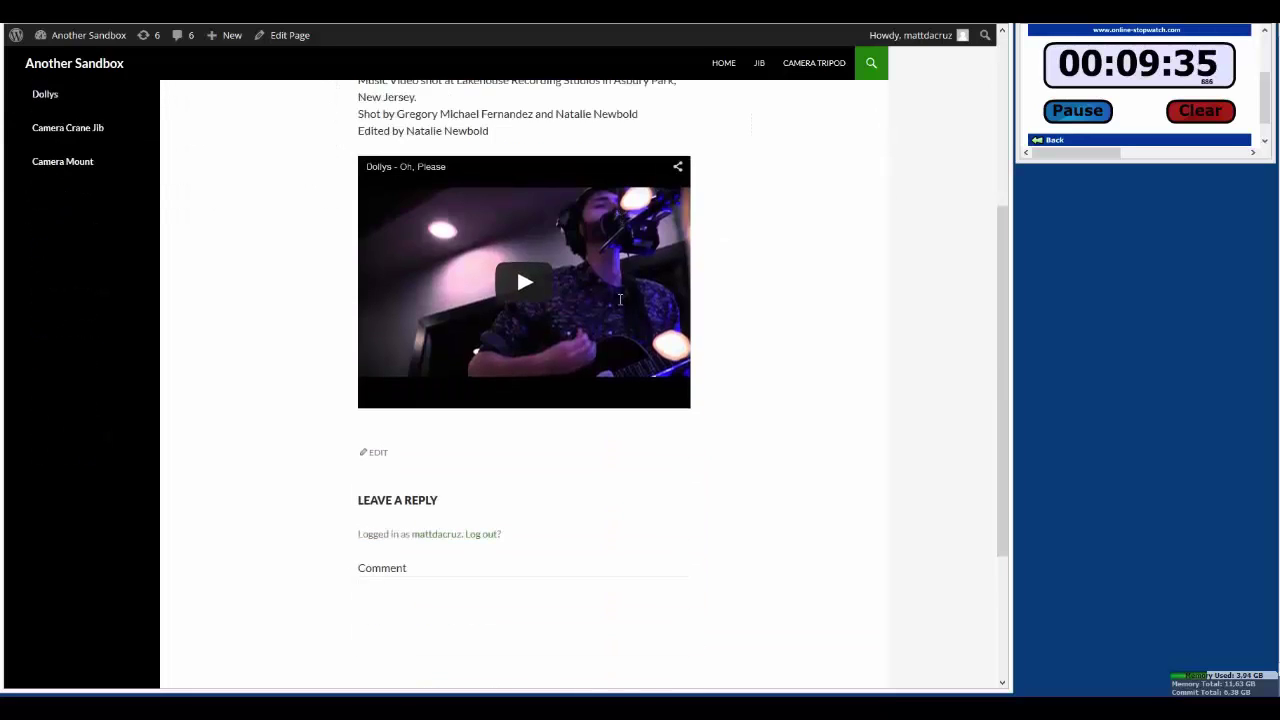
pyautogui.scroll(3, 620, 299)
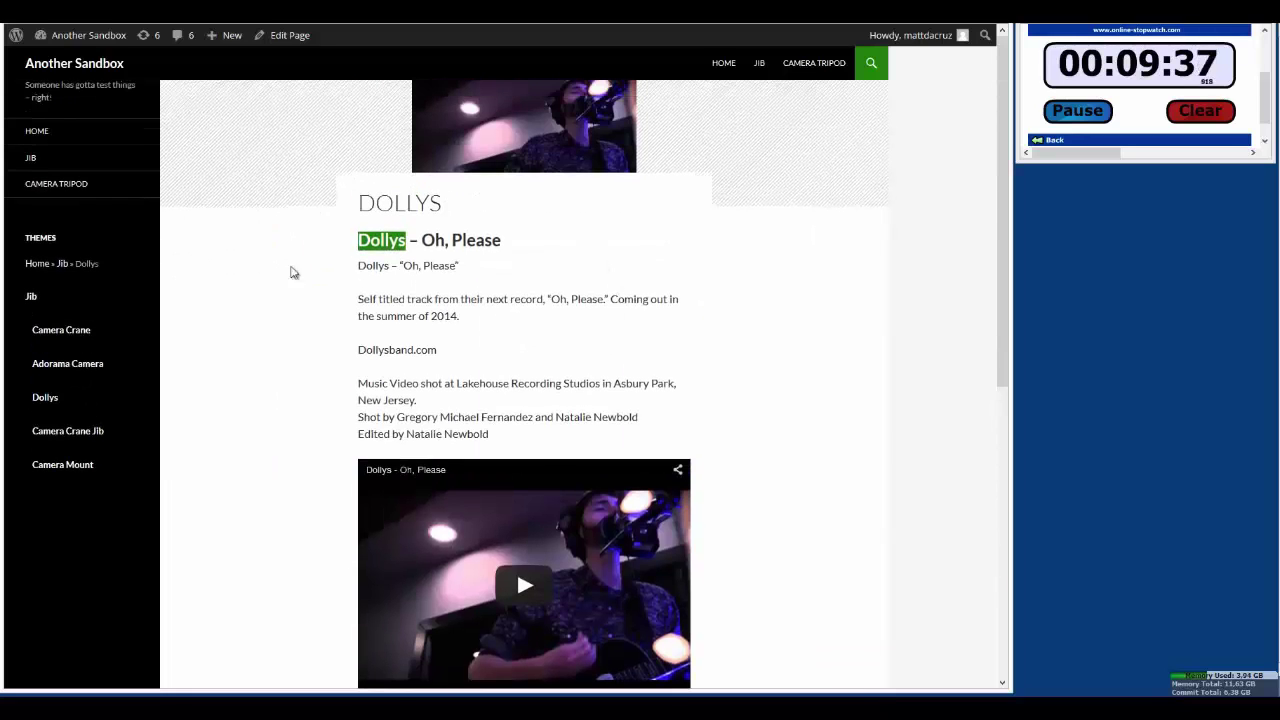
# Step: Open the Camera Crane Jib page in the Jib silo and review its description and embedded video
pyautogui.click(52, 437)
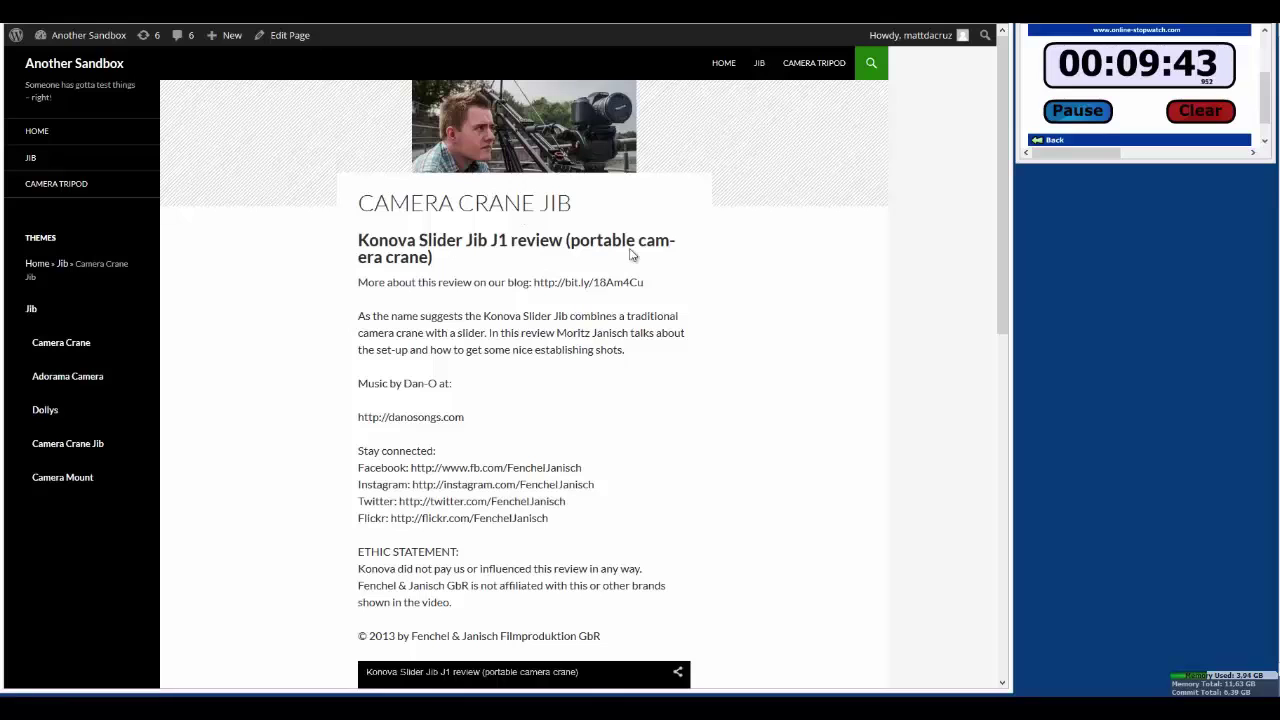
pyautogui.scroll(-3, 615, 410)
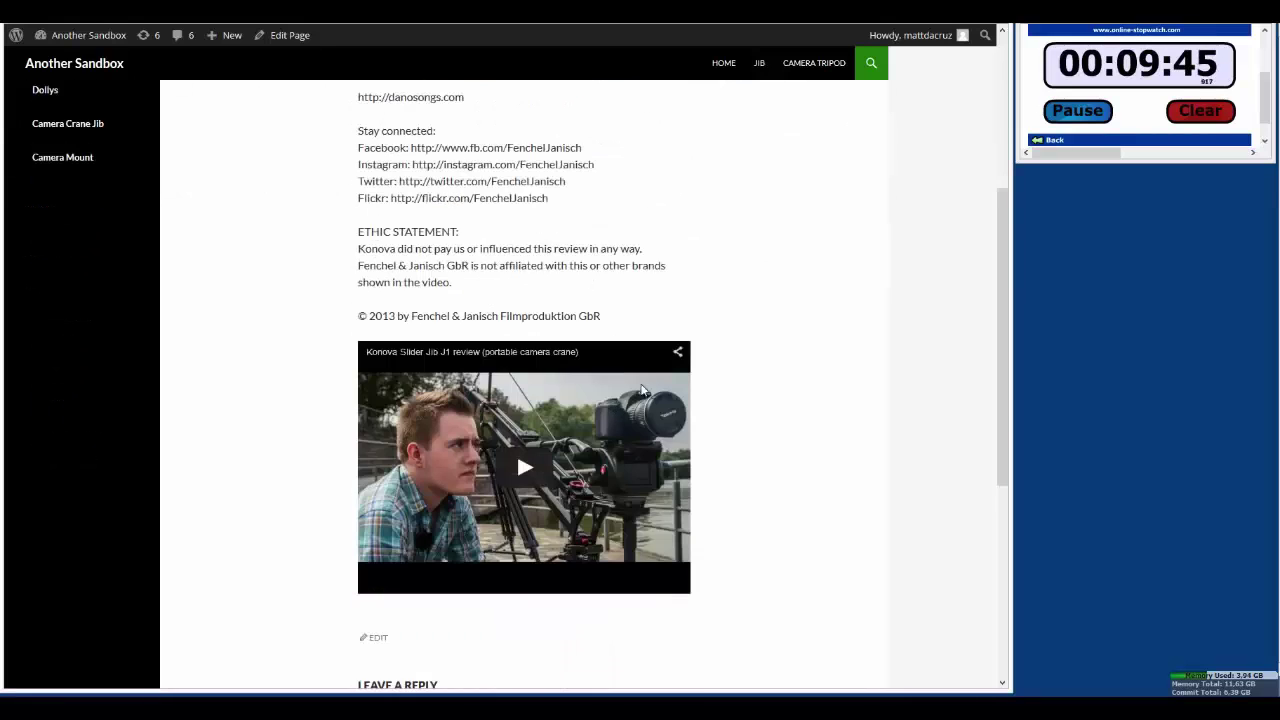
pyautogui.scroll(3, 641, 300)
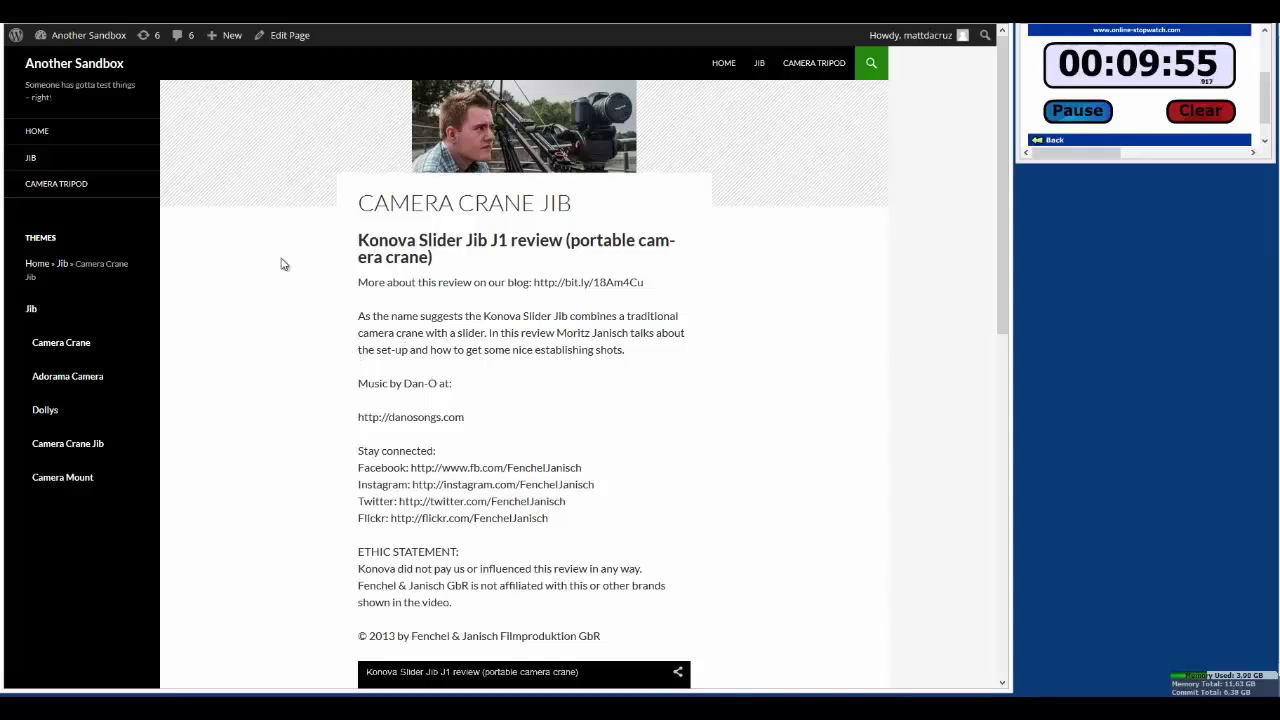
# Step: Return to the WordPress pages list, and open the Camera Tripod silo page on the live site
pyautogui.click(280, 12)
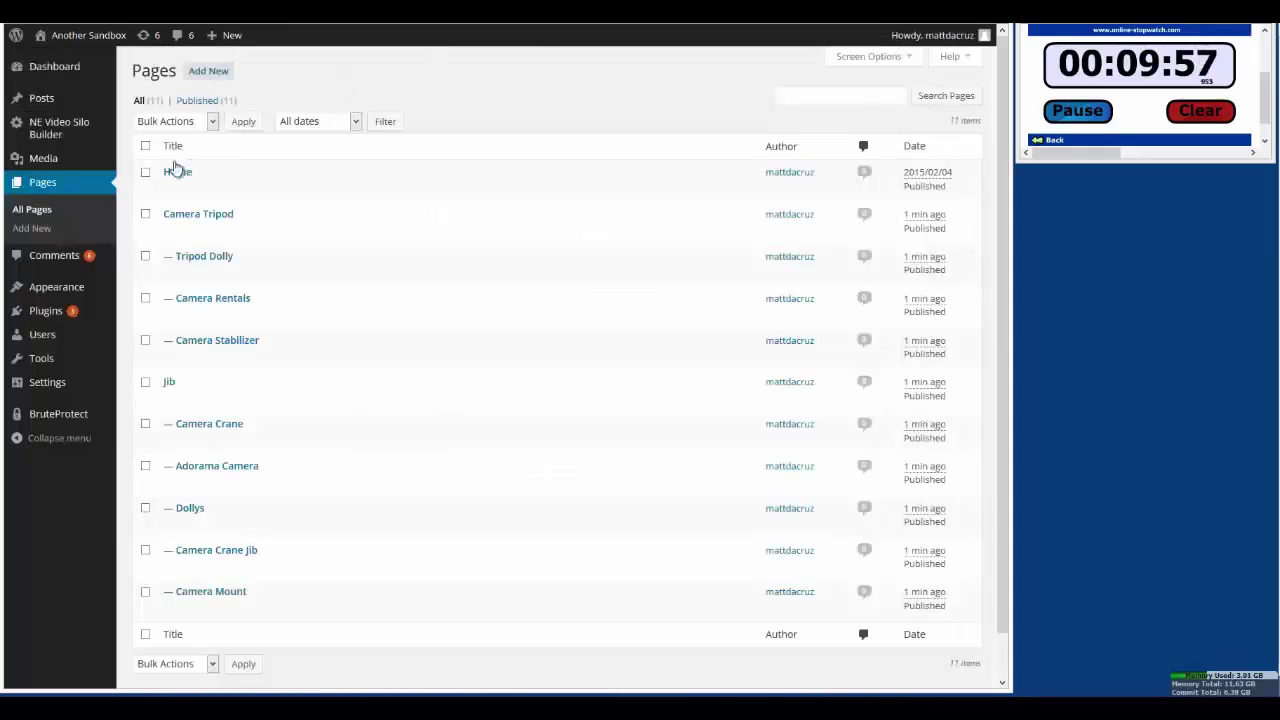
pyautogui.moveTo(70, 292)
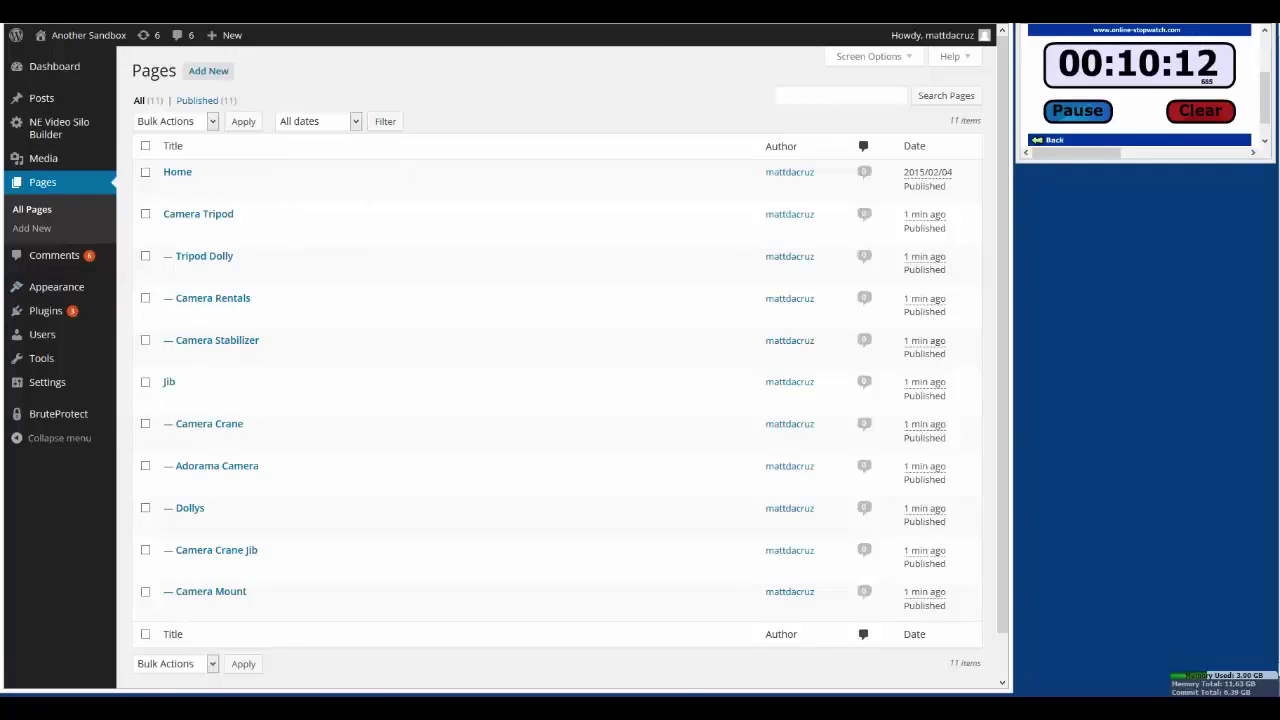
pyautogui.click(757, 14)
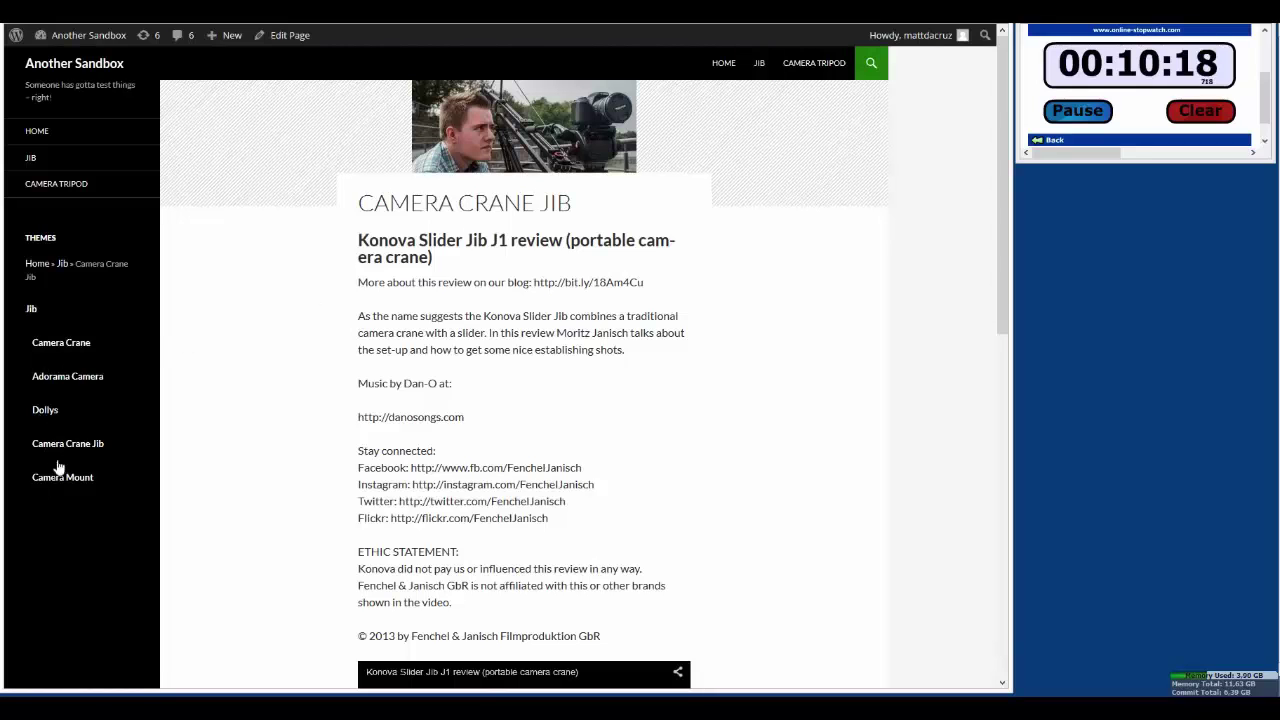
pyautogui.click(62, 188)
# Step: Examine the Silo SEO Menu settings and the site's sidebar widgets in the WordPress admin
pyautogui.click(330, 12)
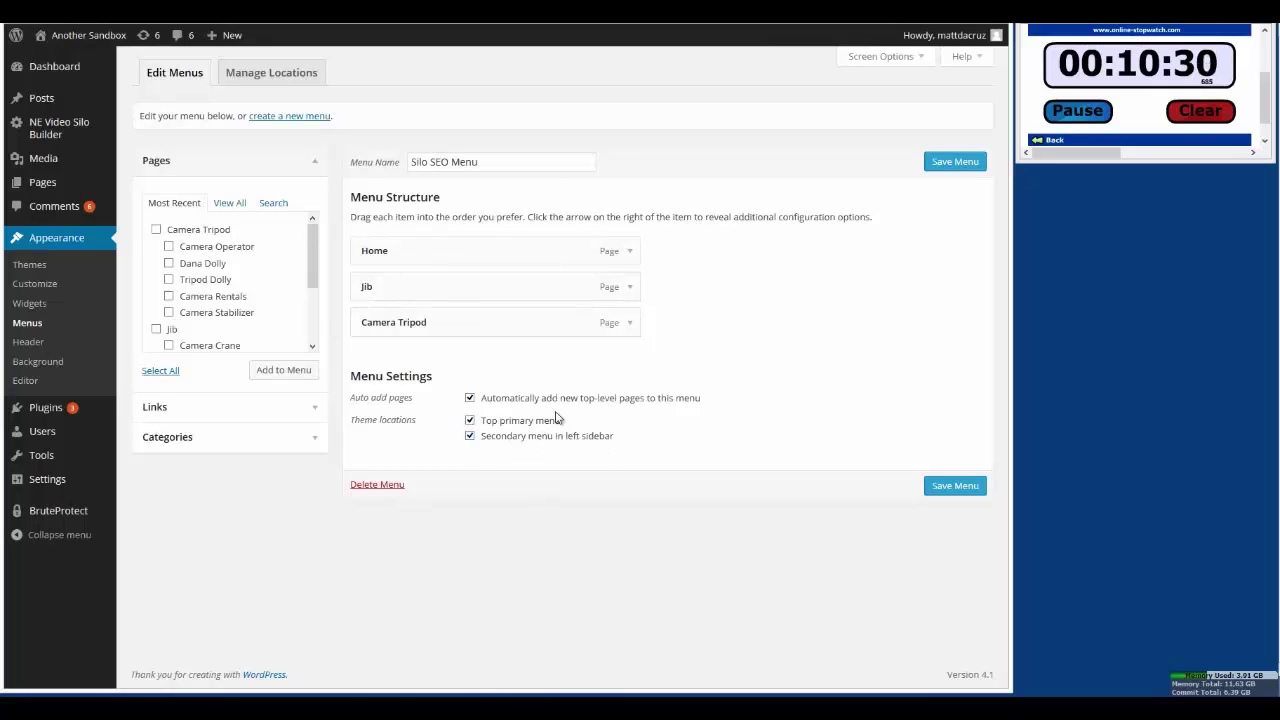
pyautogui.click(44, 305)
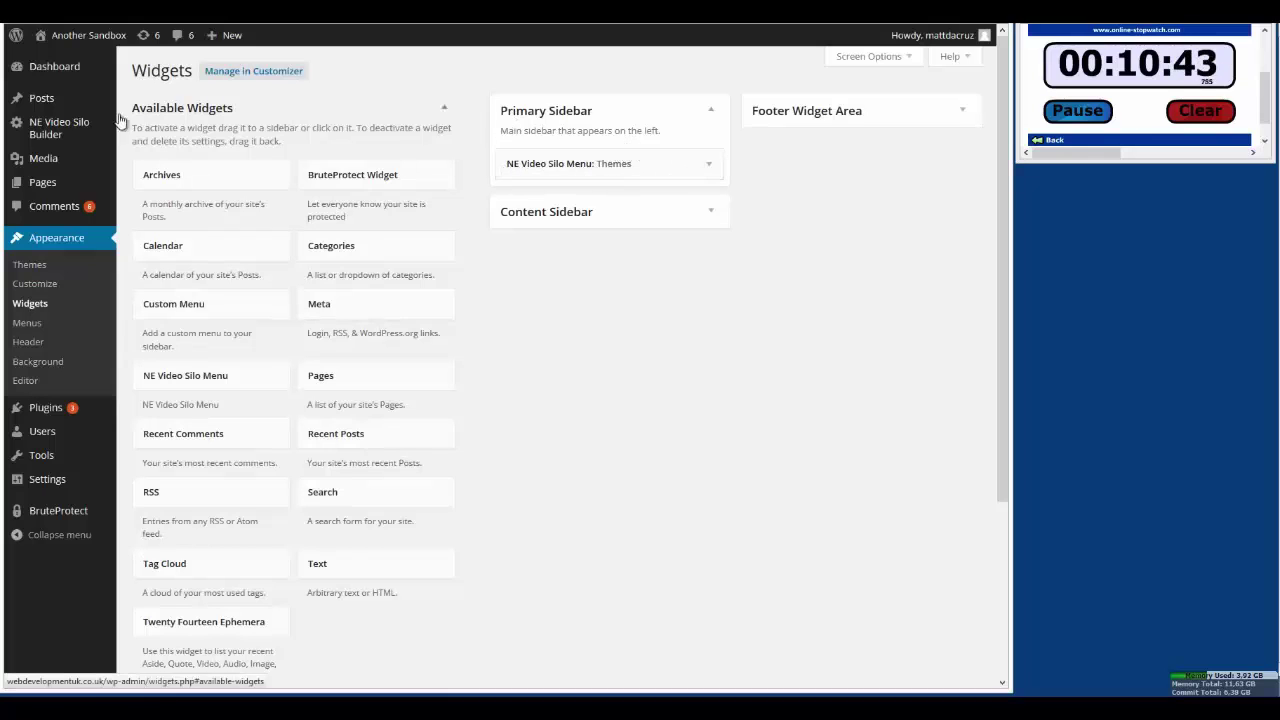
# Step: Switch back to the live site's Camera Tripod silo, and open its Dana Dolly page to review the video
pyautogui.click(500, 12)
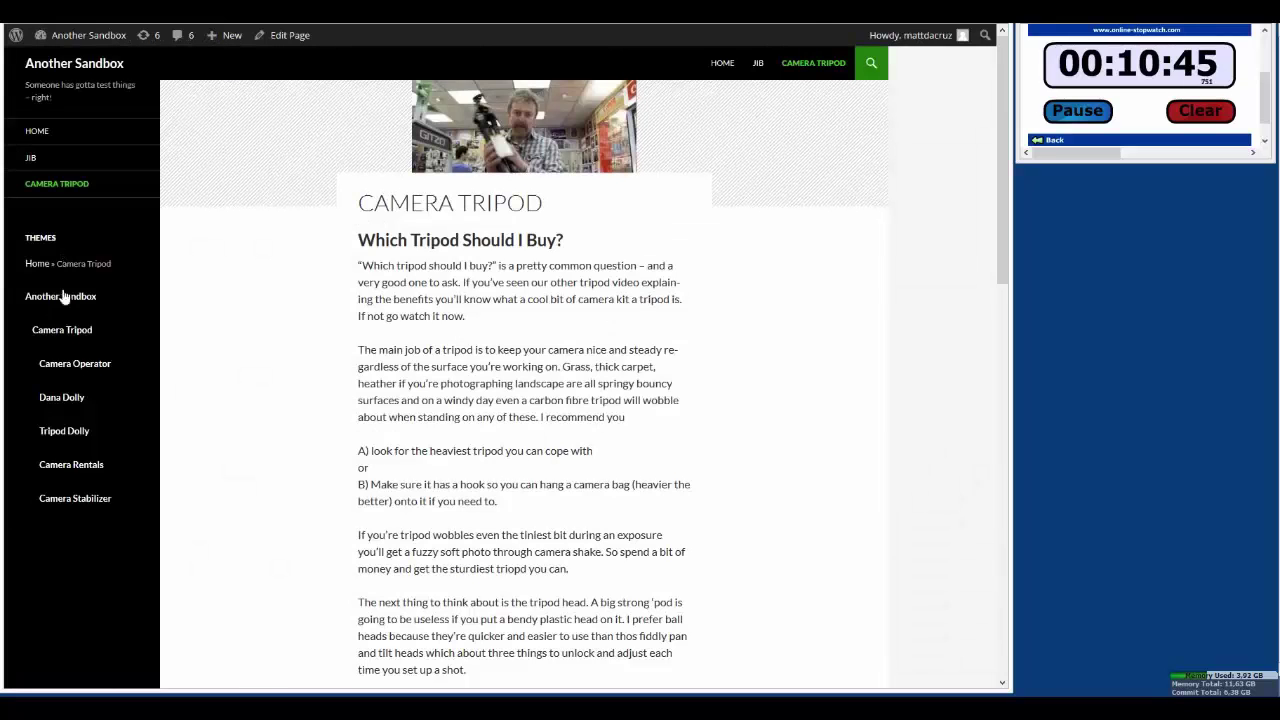
pyautogui.click(72, 332)
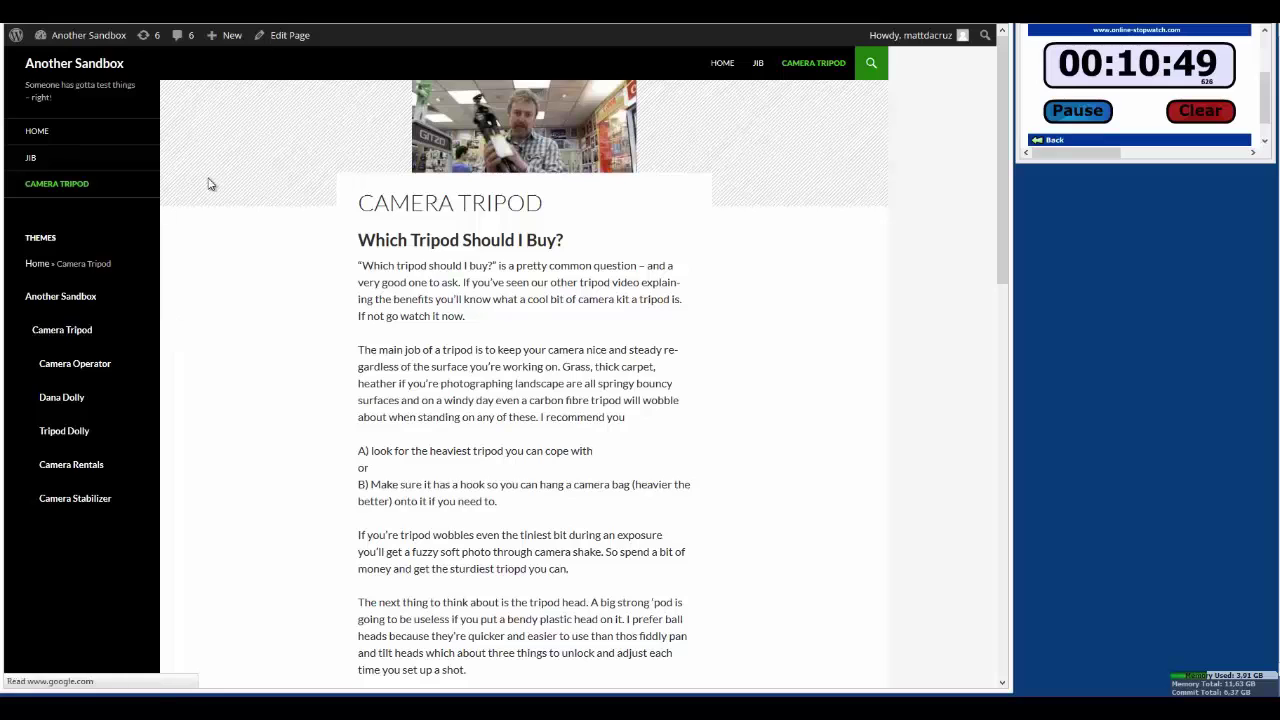
pyautogui.click(61, 397)
pyautogui.scroll(-1, 640, 268)
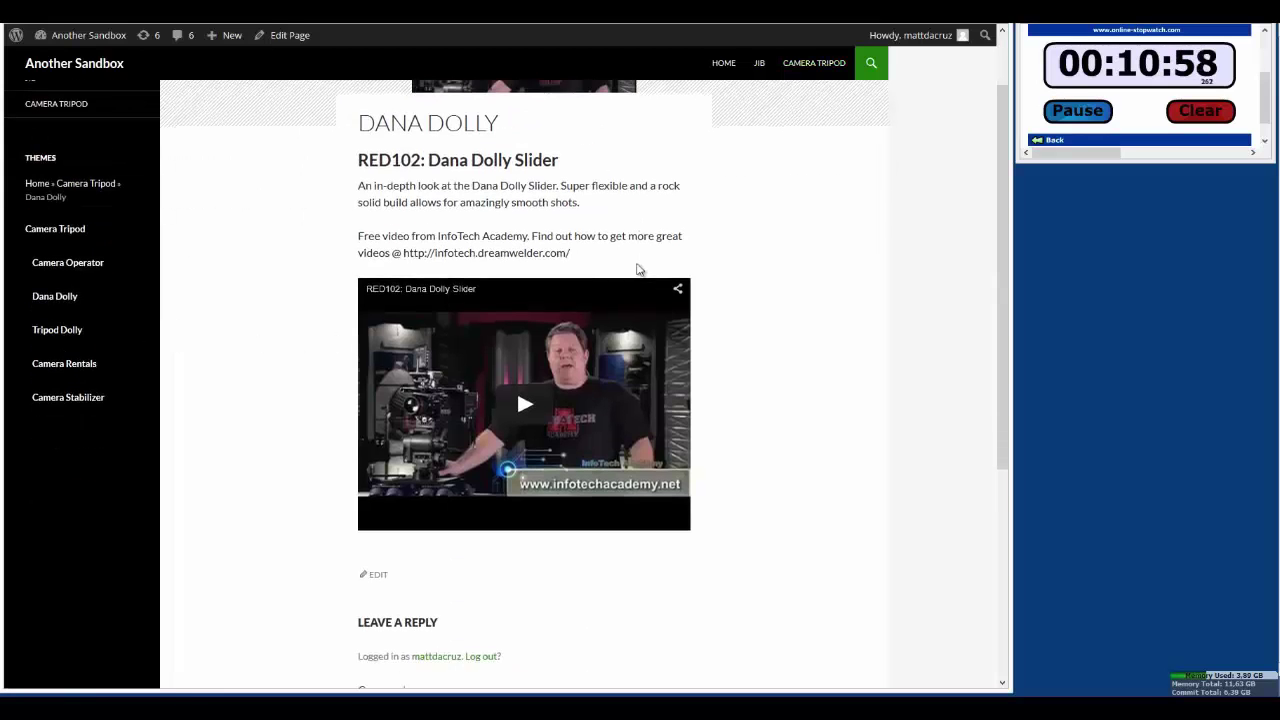
pyautogui.scroll(1, 640, 268)
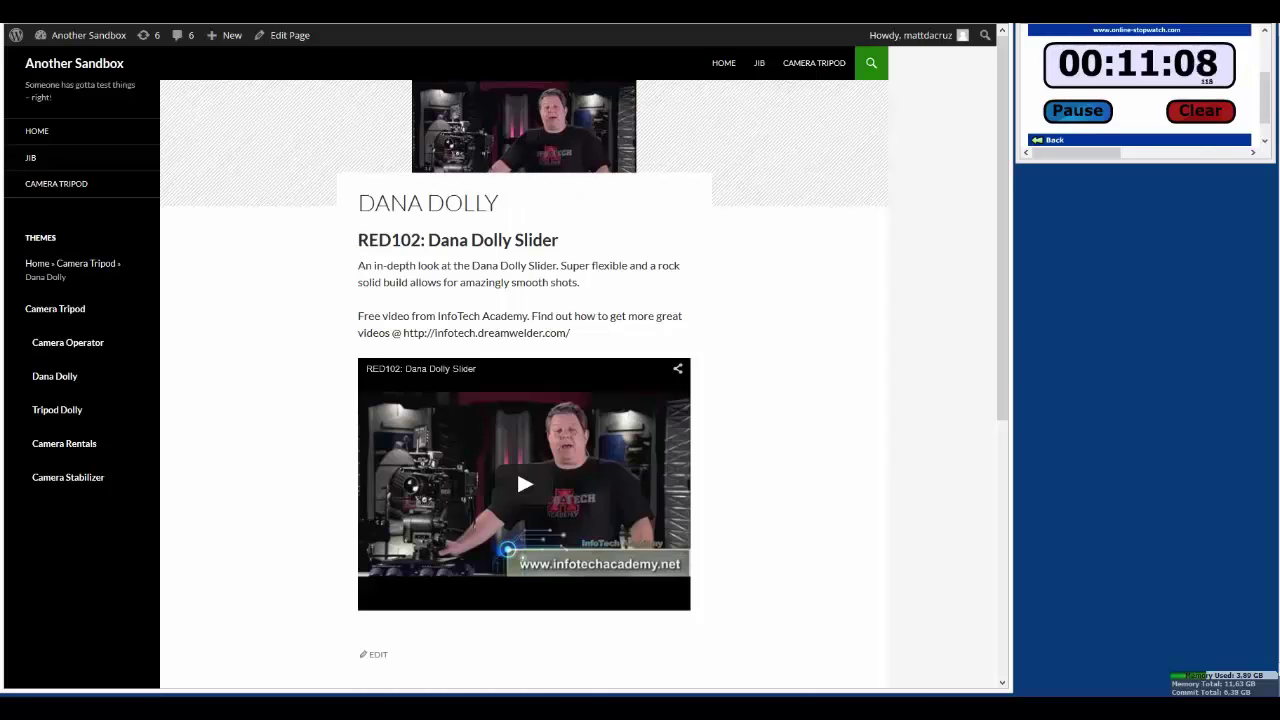
# Step: Switch to the blueprint tool, open the Blueprint Generator and remove publishing approval from the dollys category in the jib silo
pyautogui.click(640, 12)
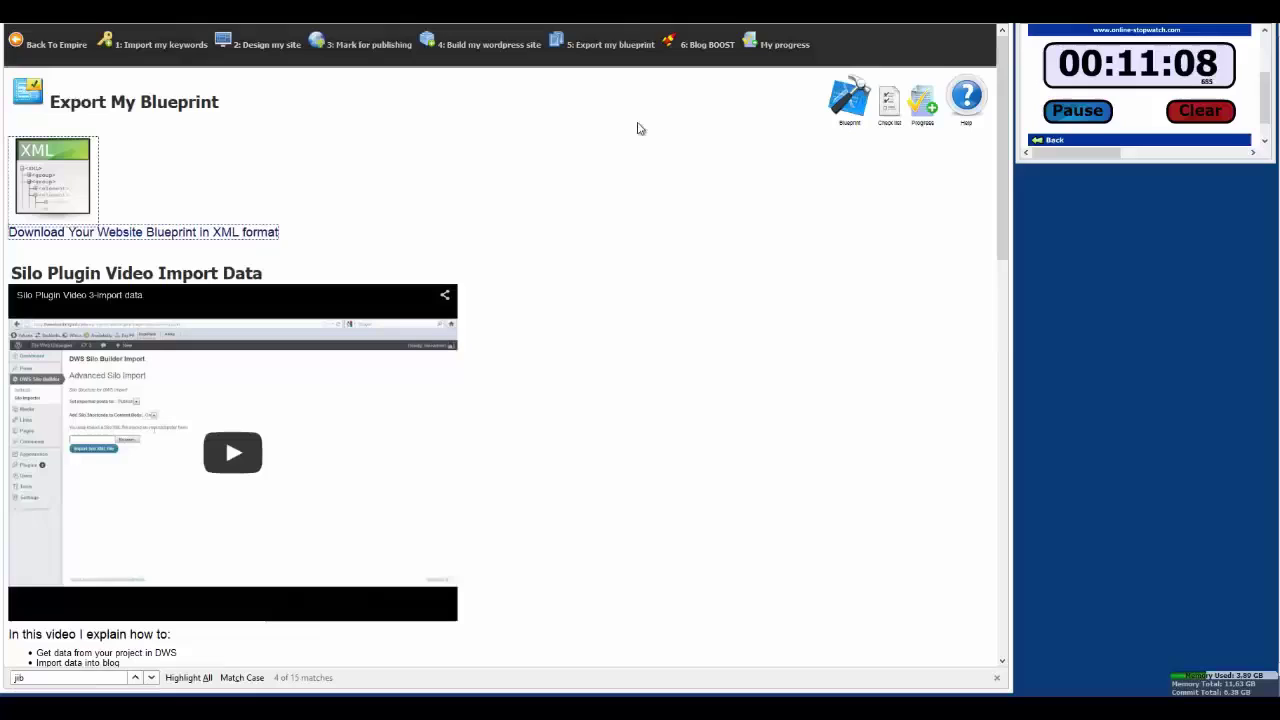
pyautogui.click(358, 58)
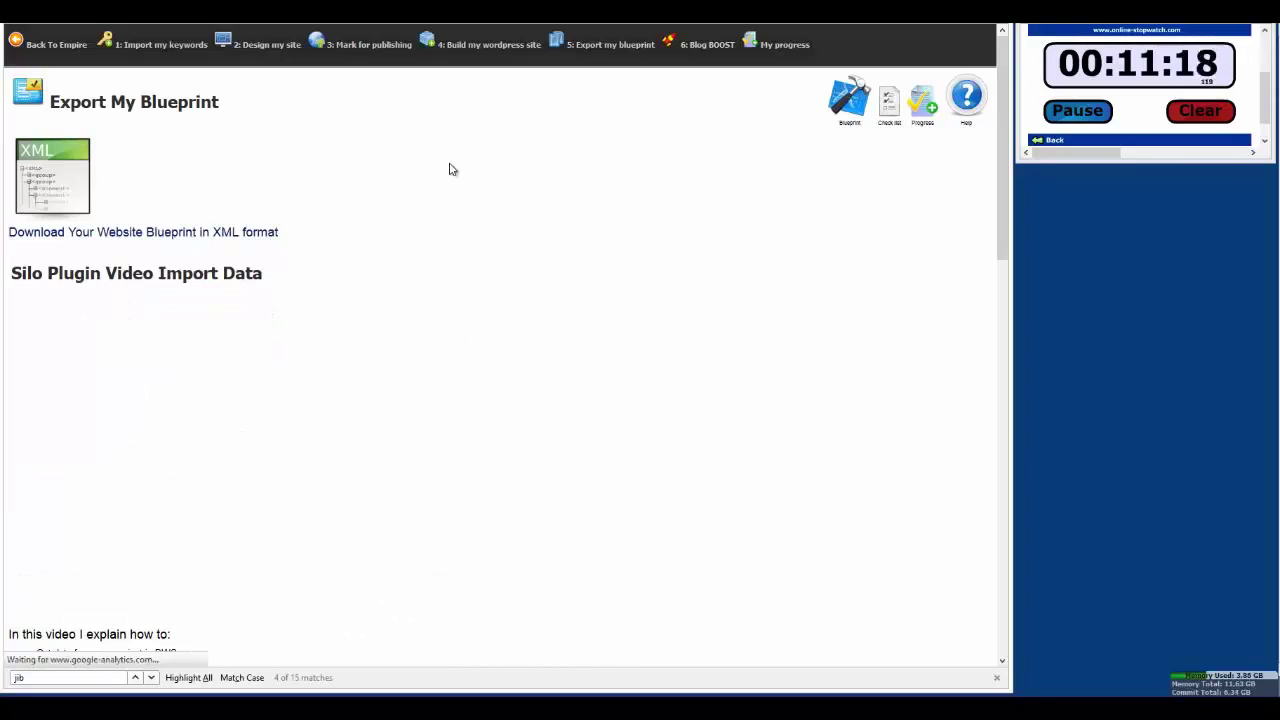
pyautogui.scroll(-1, 450, 169)
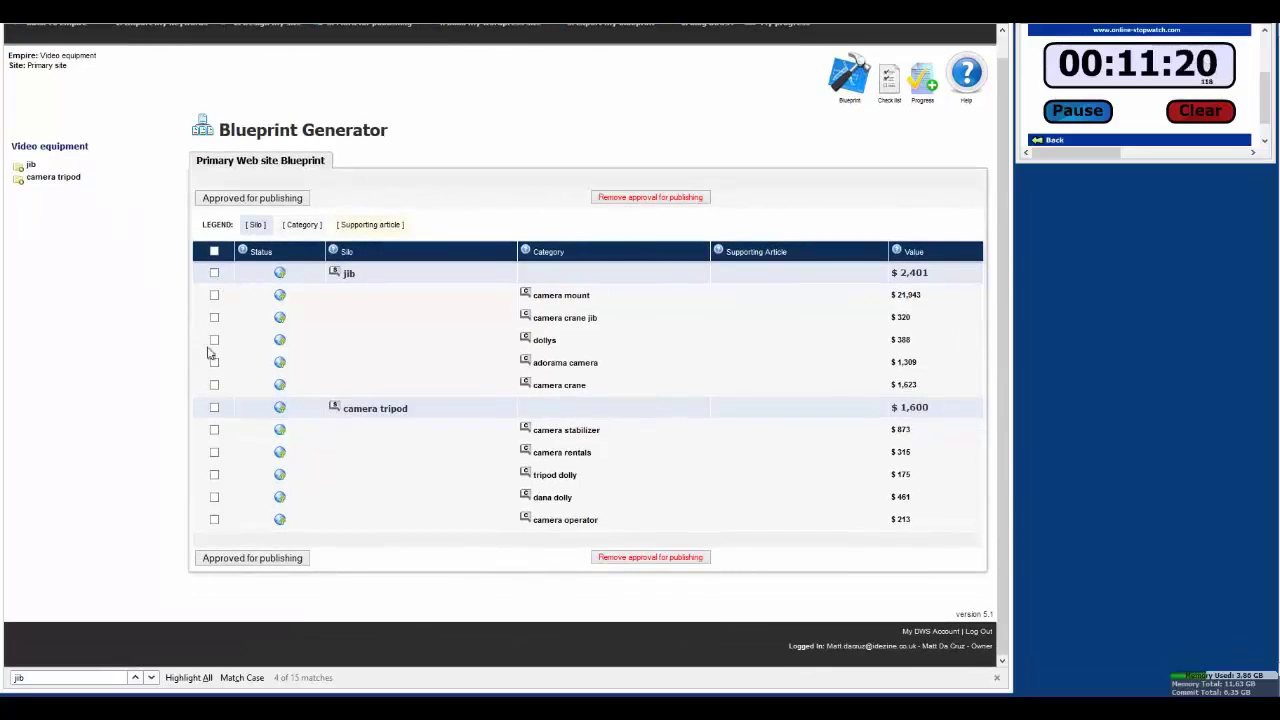
pyautogui.click(214, 339)
pyautogui.click(670, 197)
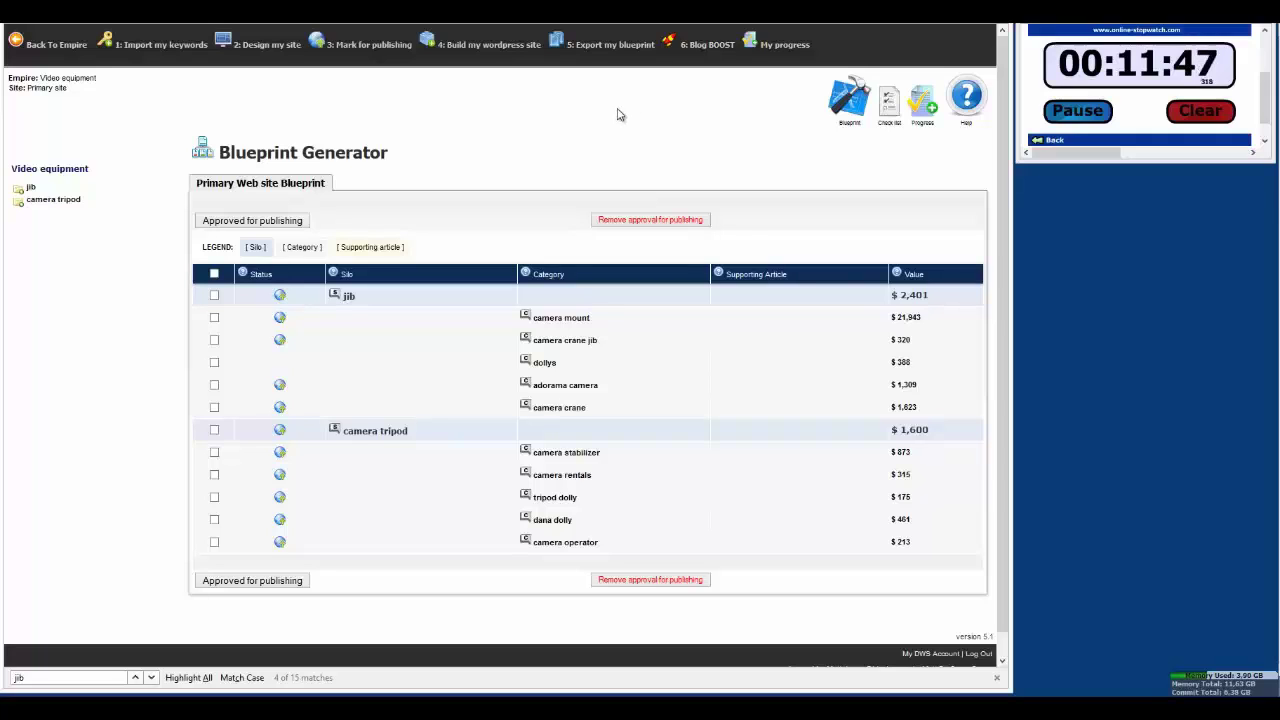
# Step: Switch to the WordPress admin, select the Dollys page in the list of all pages, and return to the live site
pyautogui.hotkey('ctrl', 'Tab')
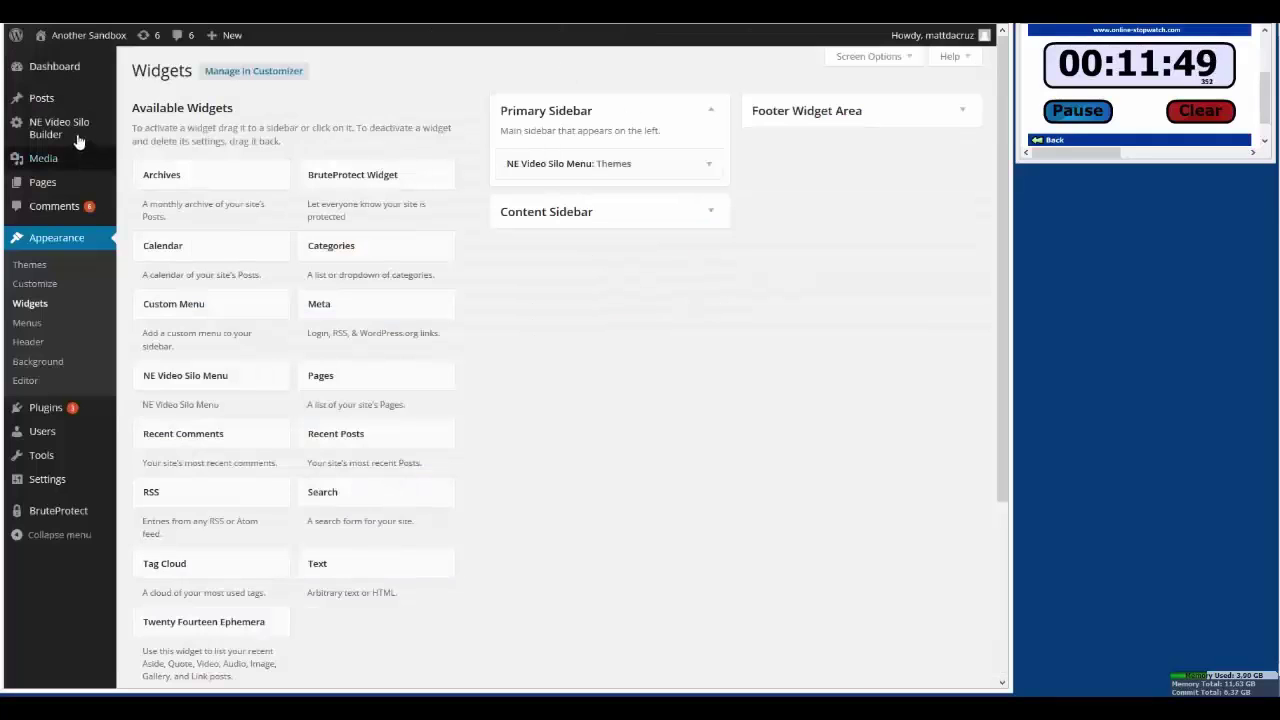
pyautogui.moveTo(65, 130)
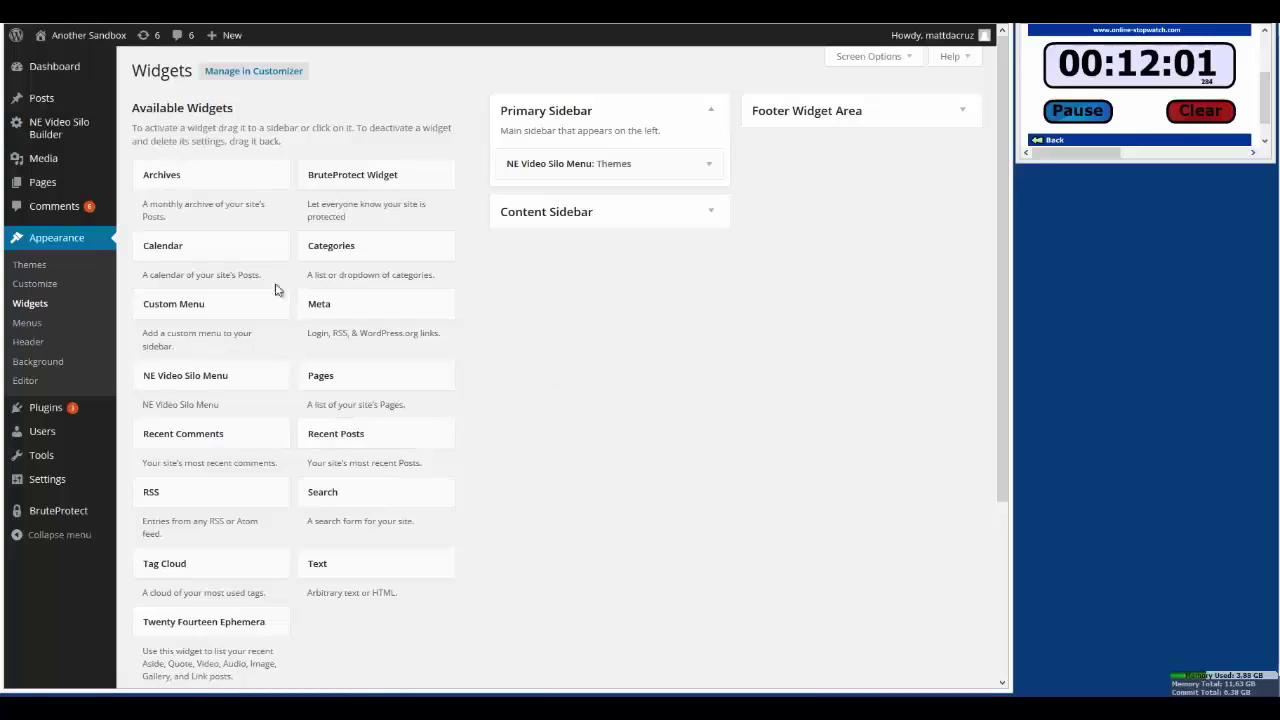
pyautogui.click(118, 186)
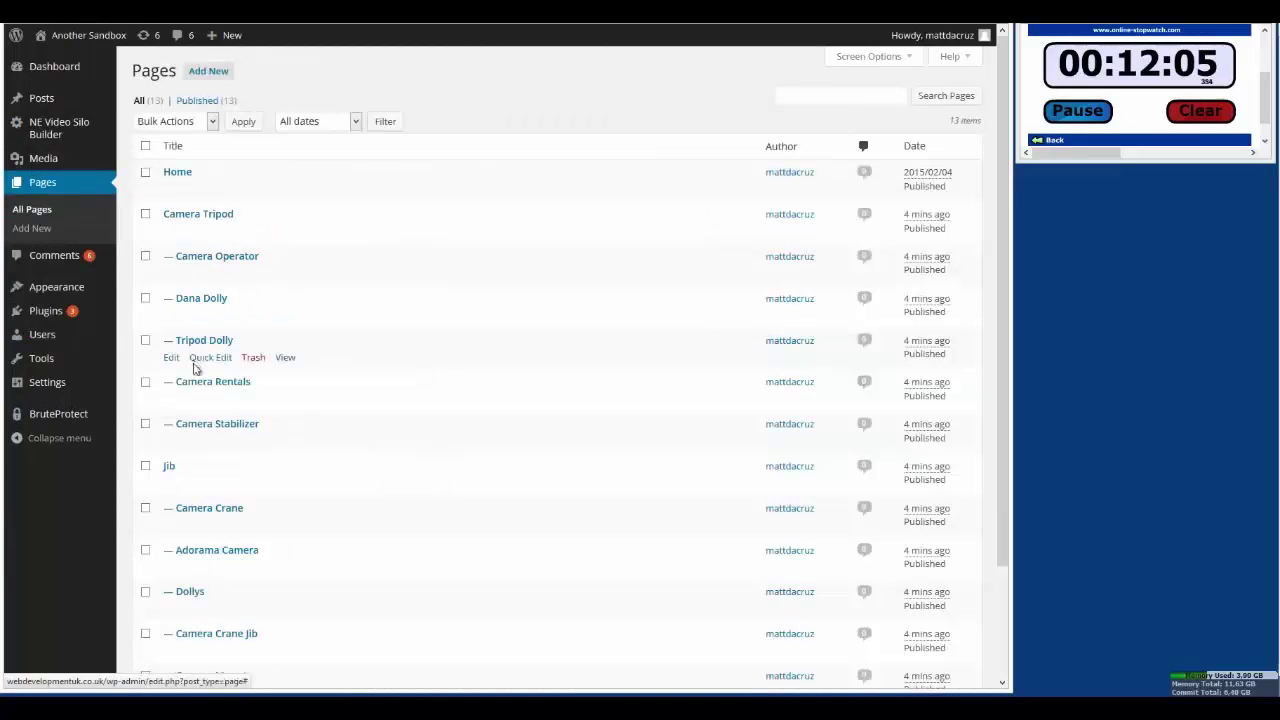
pyautogui.scroll(-3, 203, 425)
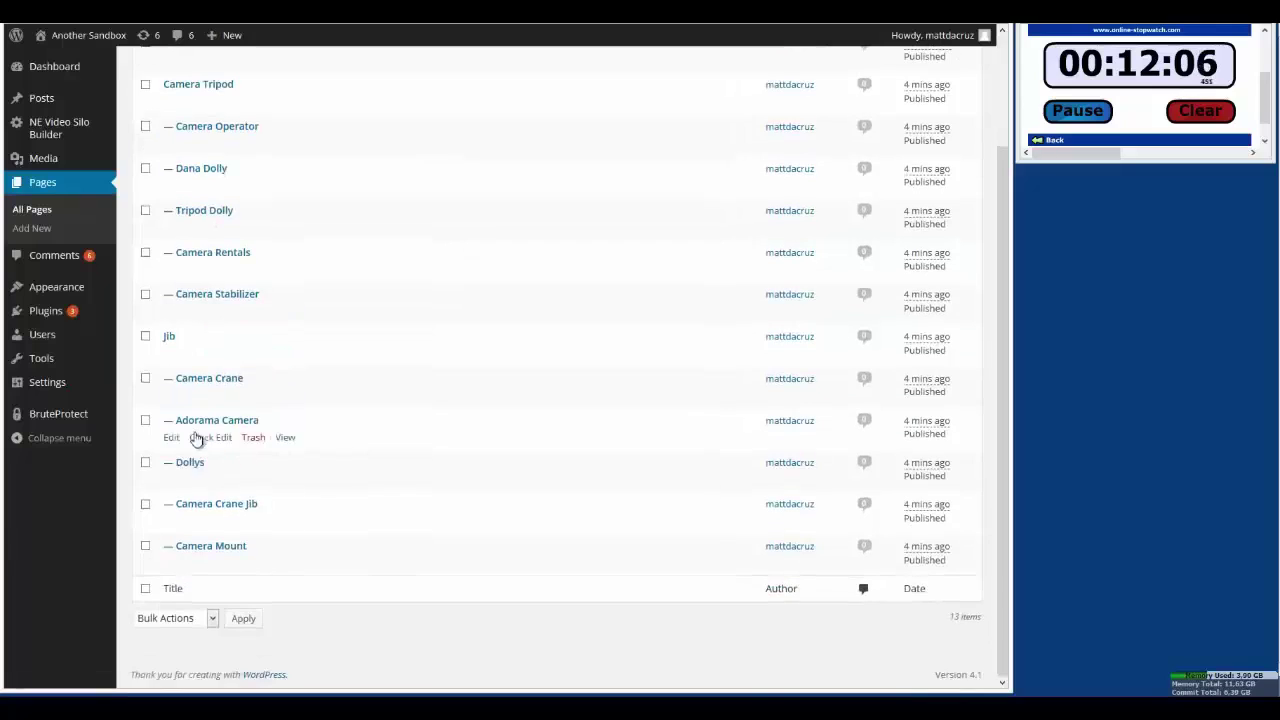
pyautogui.click(145, 463)
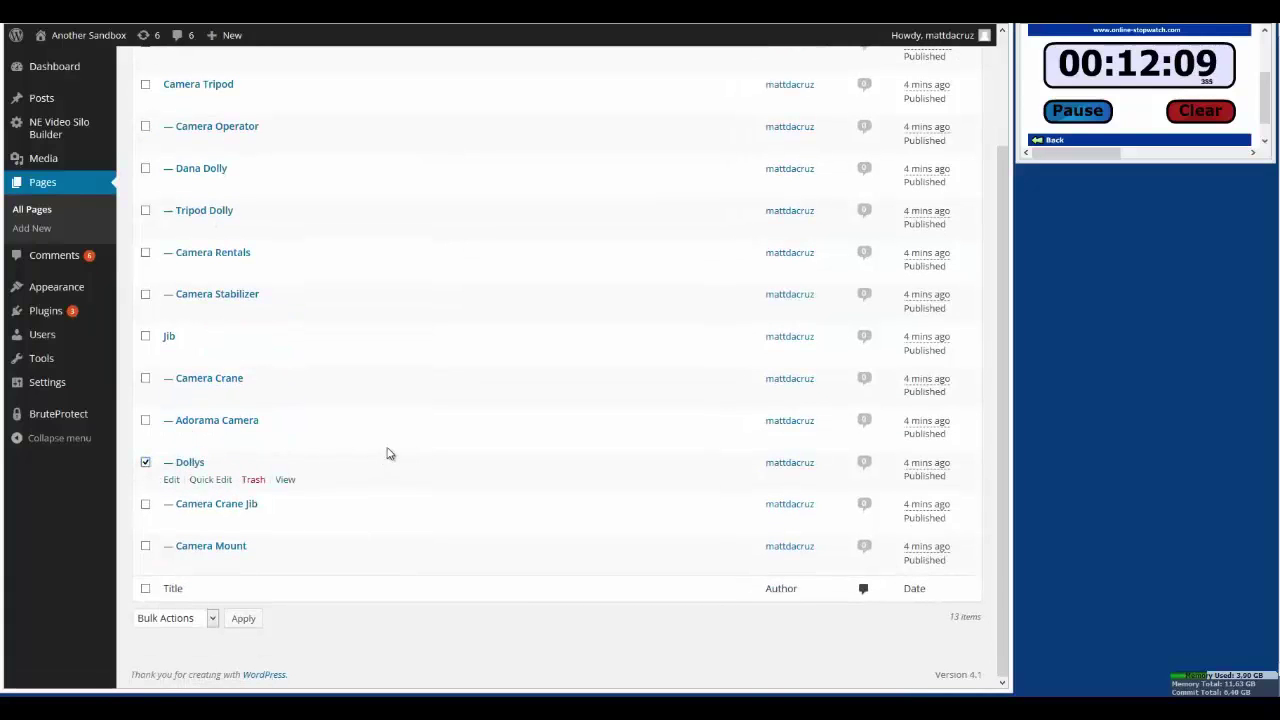
pyautogui.scroll(3, 395, 450)
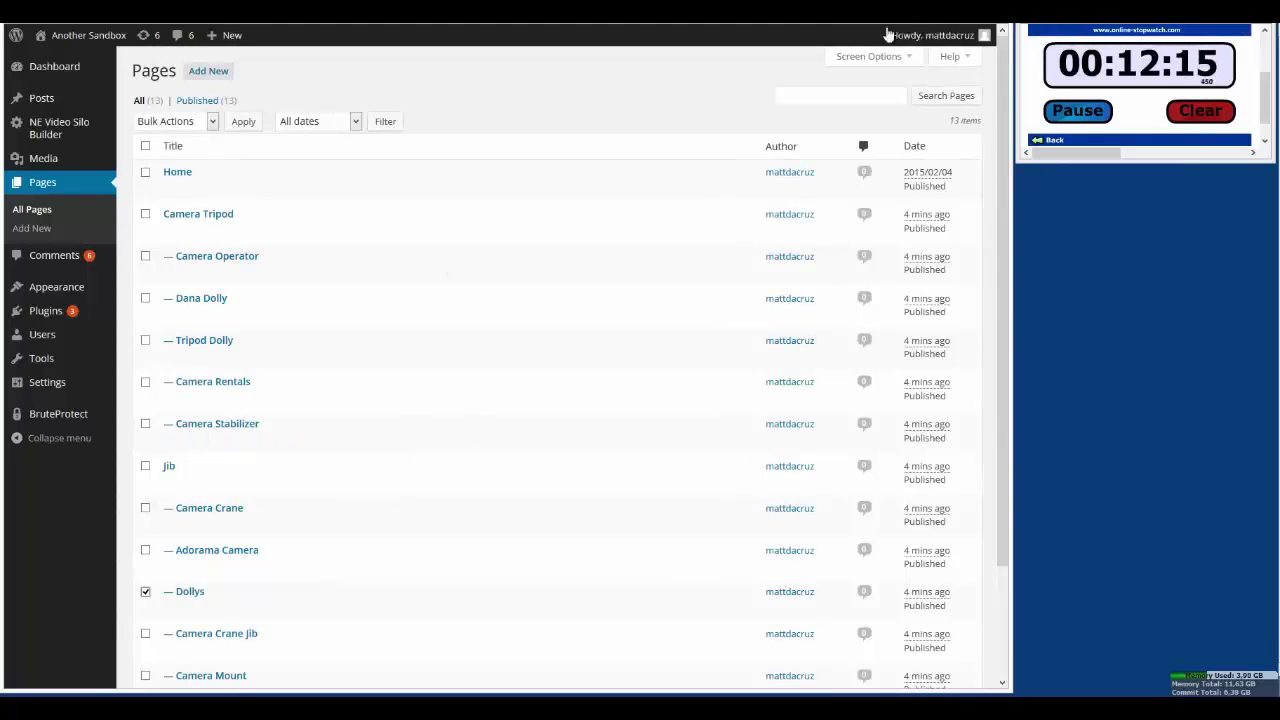
pyautogui.hotkey('ctrl', 'Tab')
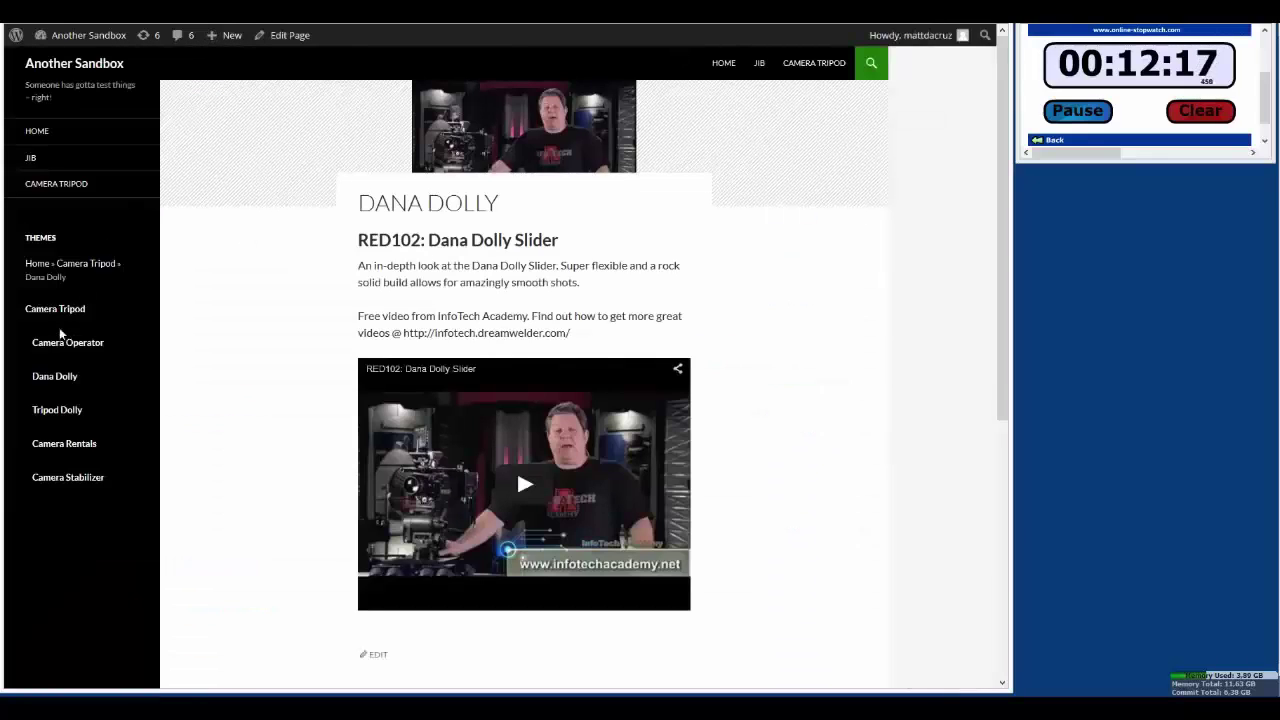